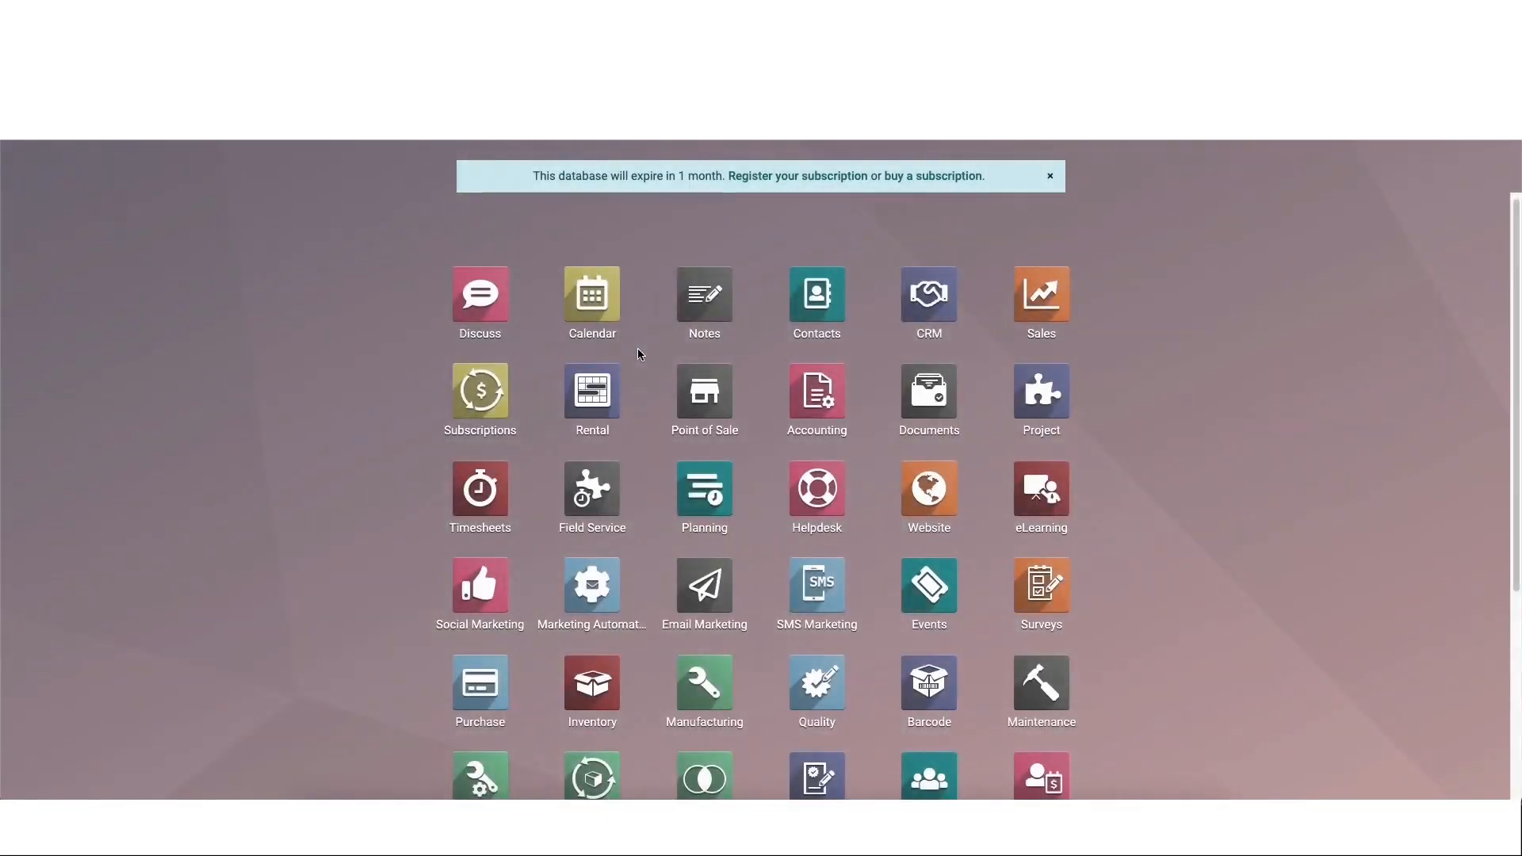
Step: Open the Employees app and check the presence status indicators on the employee cards
{"action": "type", "text": "emp"}
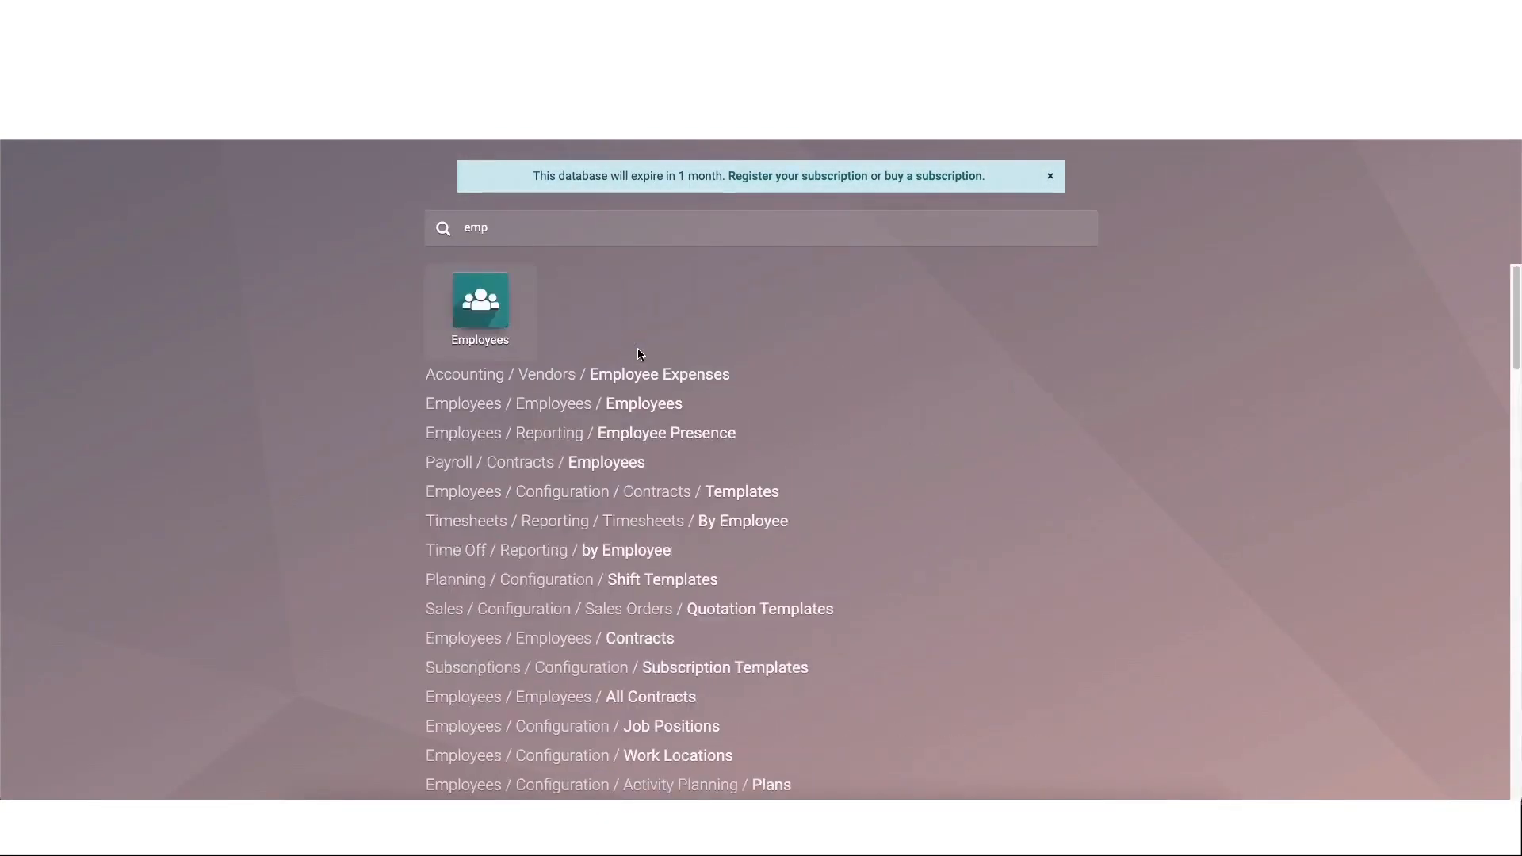
{"action": "left_click", "coordinate": [493, 301]}
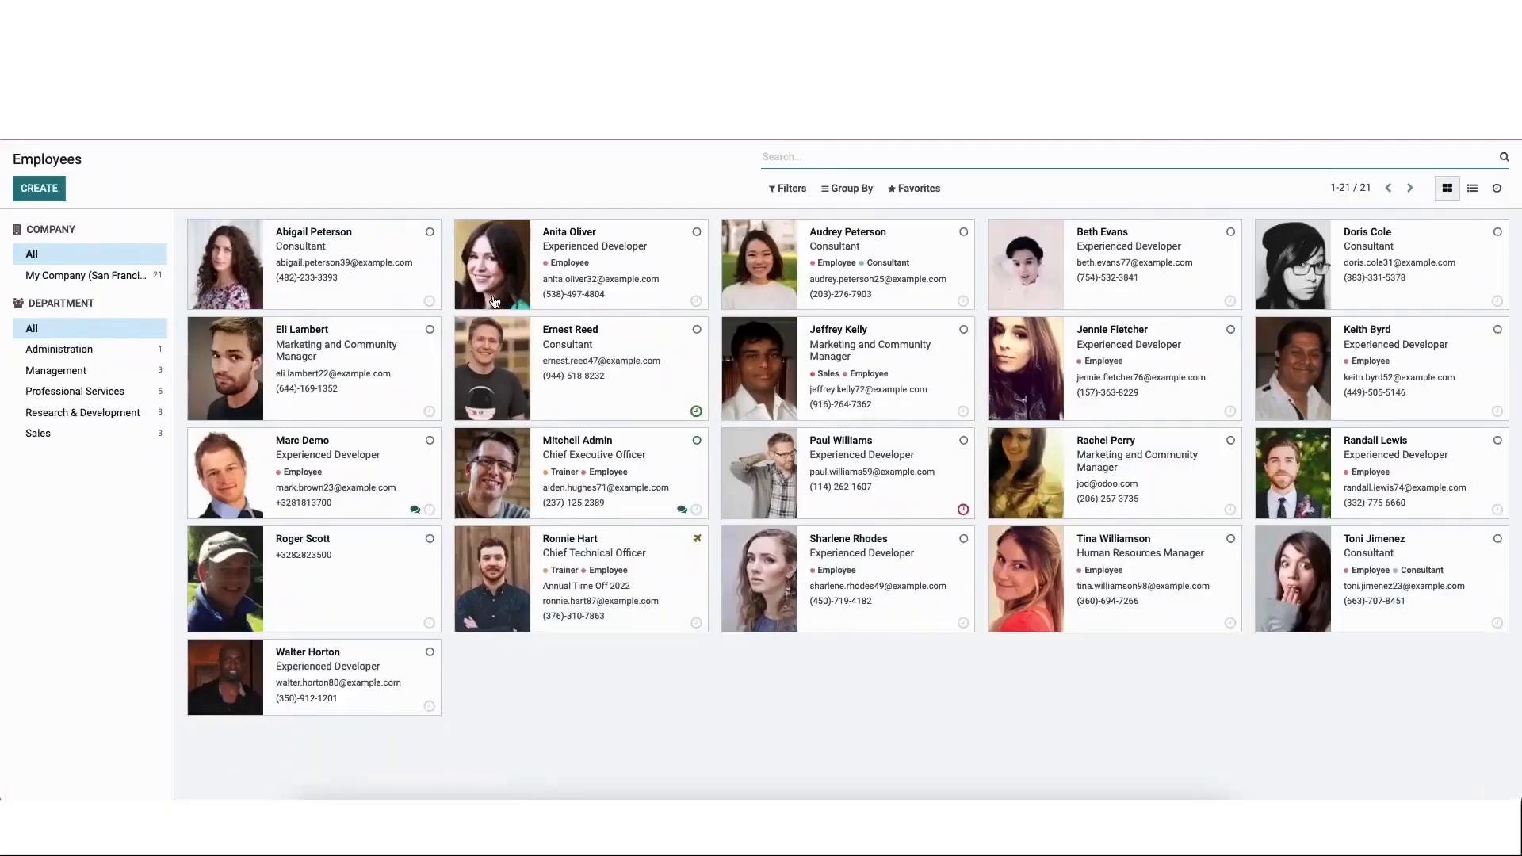
{"action": "mouse_move", "coordinate": [493, 301]}
{"action": "mouse_move", "coordinate": [521, 424]}
{"action": "mouse_move", "coordinate": [698, 449]}
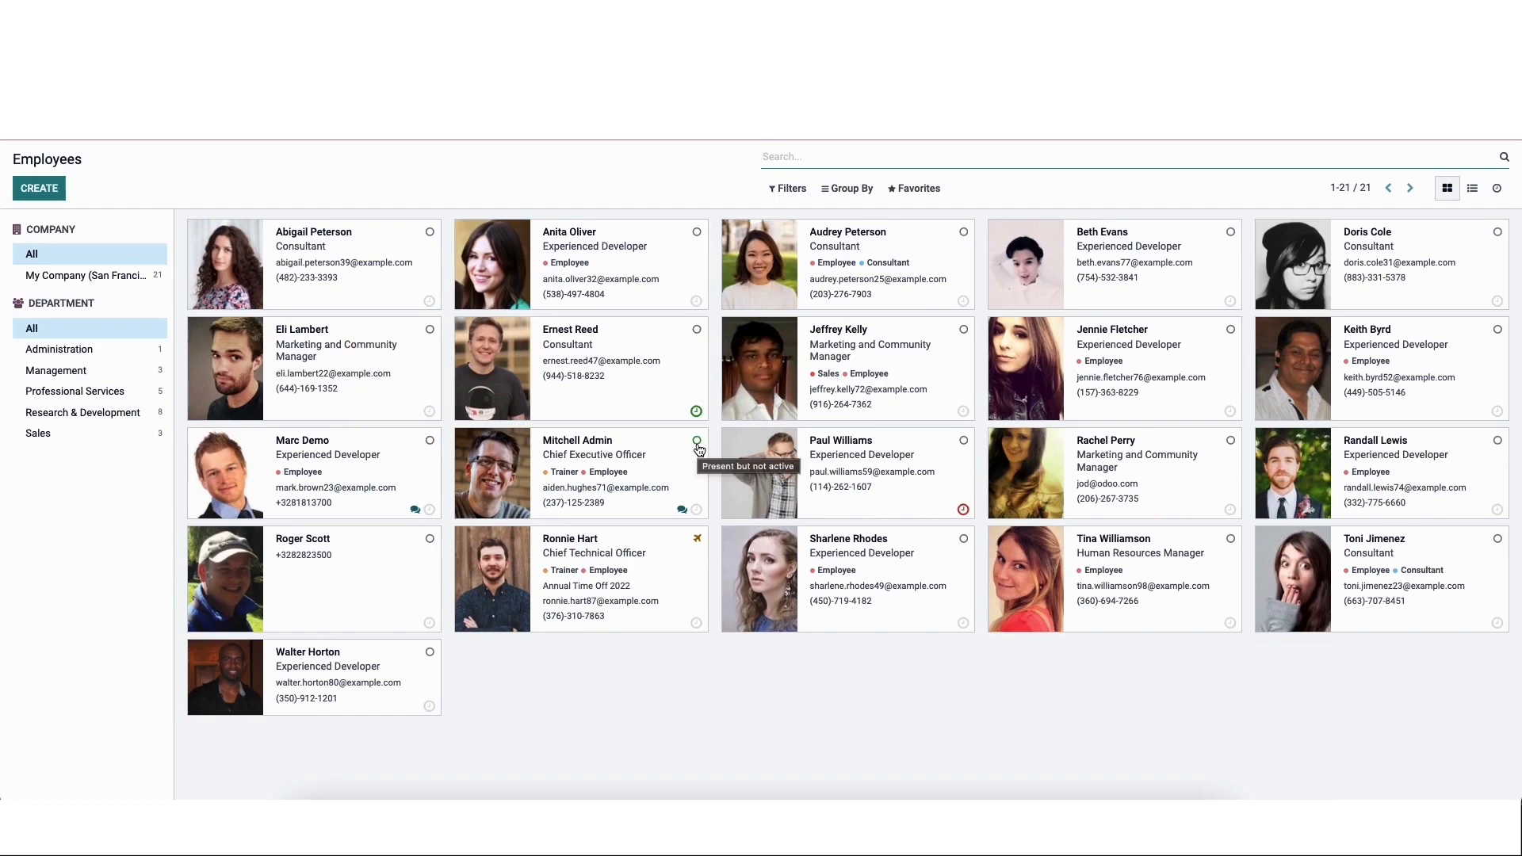
{"action": "mouse_move", "coordinate": [695, 415]}
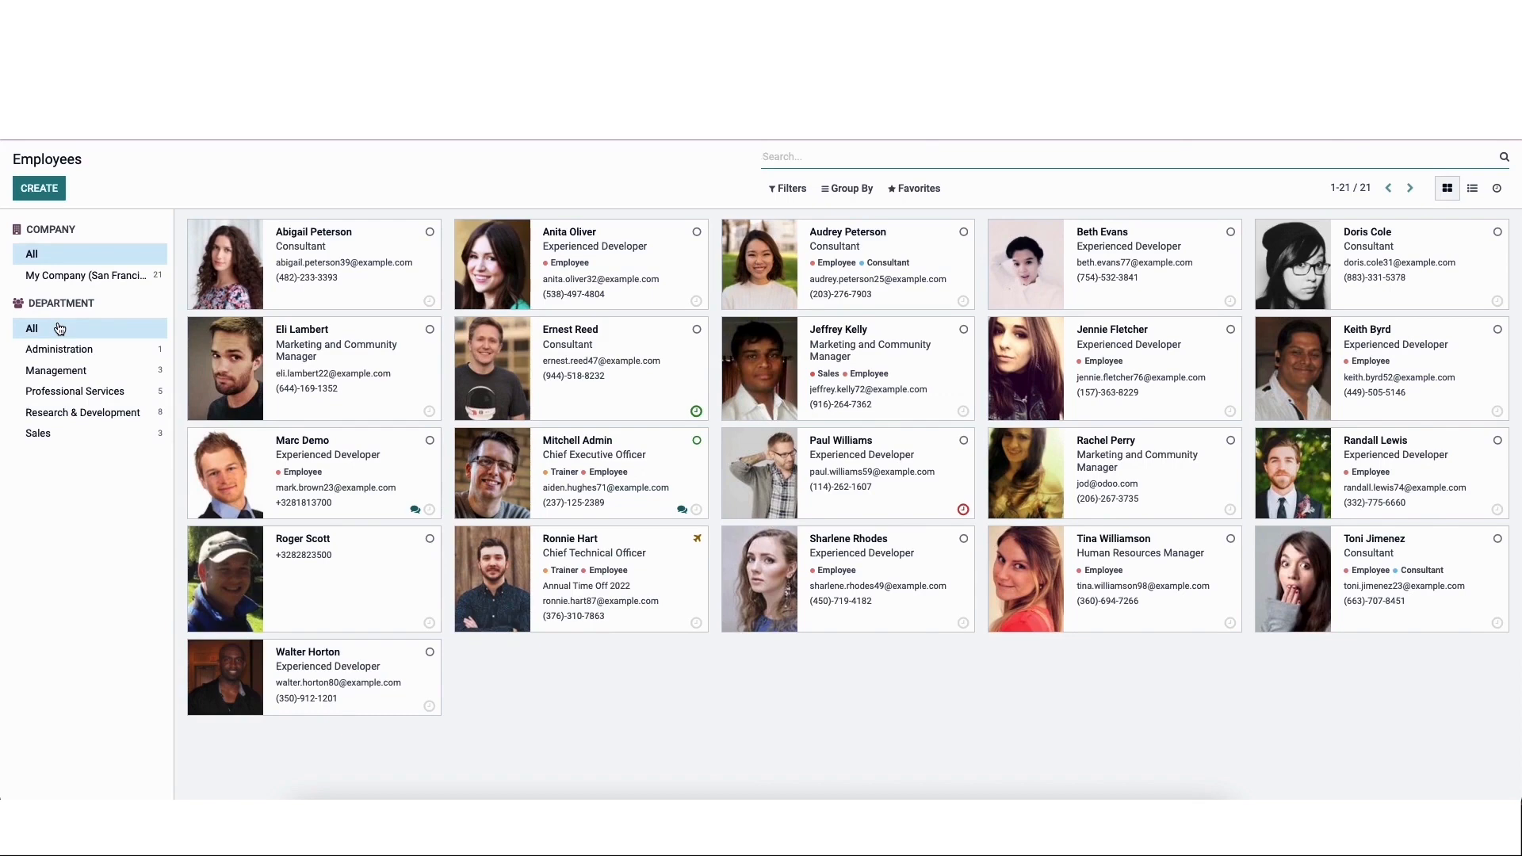
Step: Browse the employees of Administration, Management, Professional Services, Research & Development and Sales, and return to all departments
{"action": "left_click", "coordinate": [59, 348]}
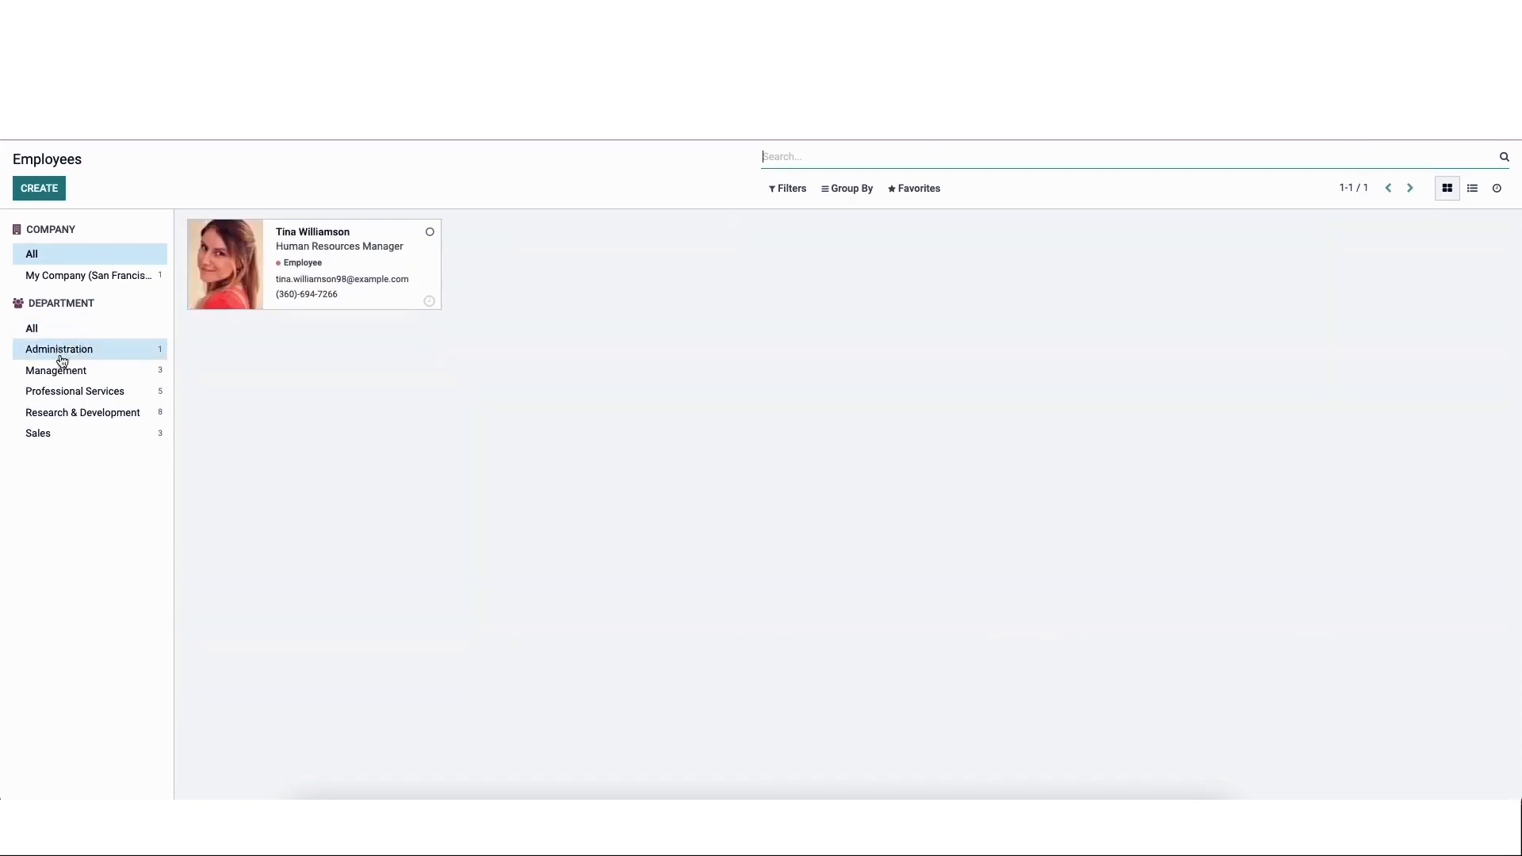
{"action": "left_click", "coordinate": [62, 370]}
{"action": "left_click", "coordinate": [56, 390]}
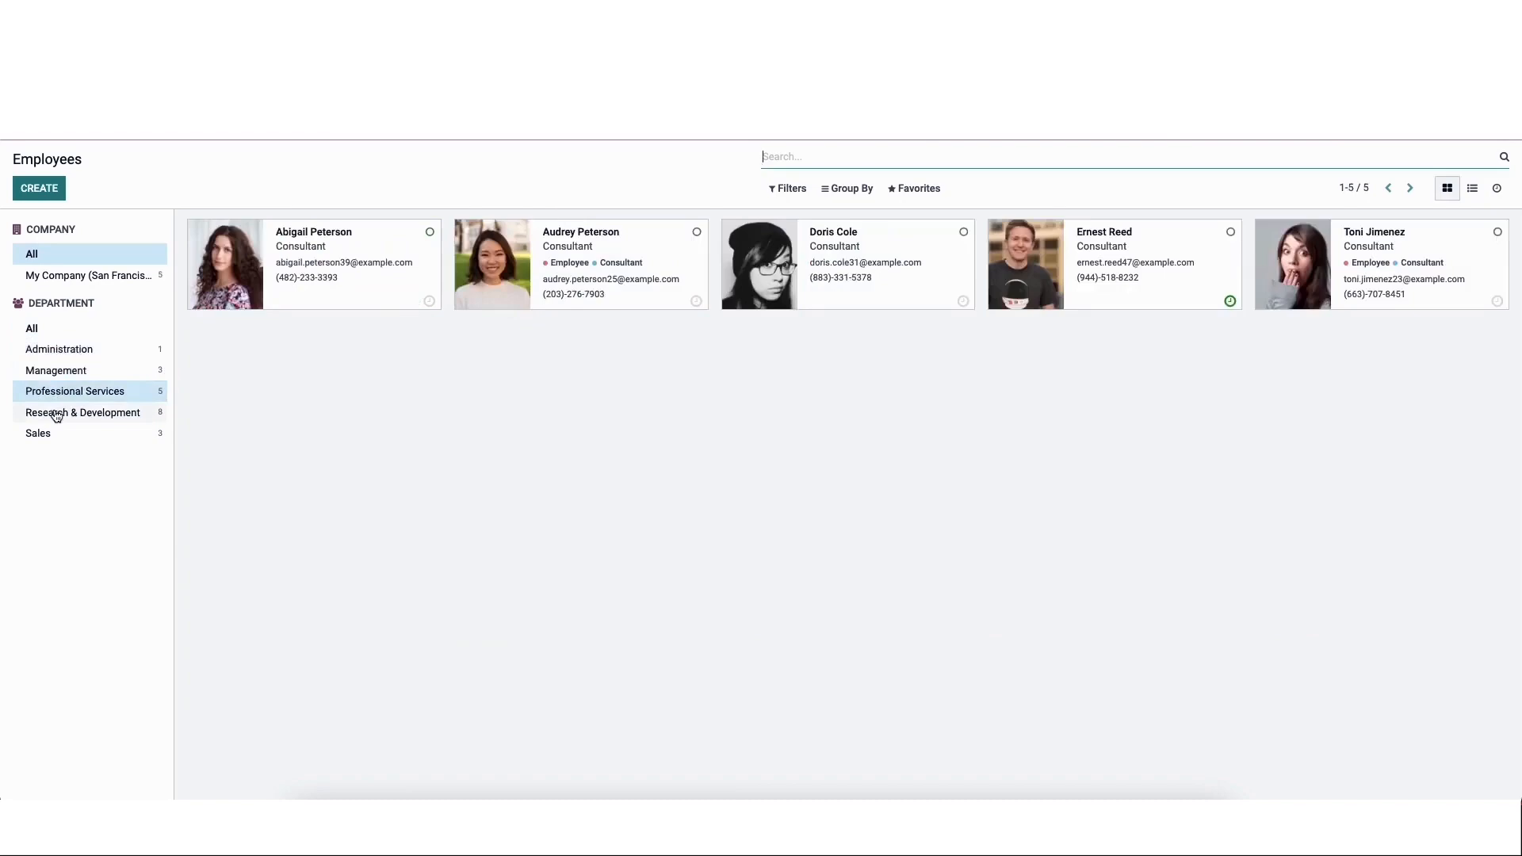
{"action": "left_click", "coordinate": [55, 414]}
{"action": "left_click", "coordinate": [43, 433]}
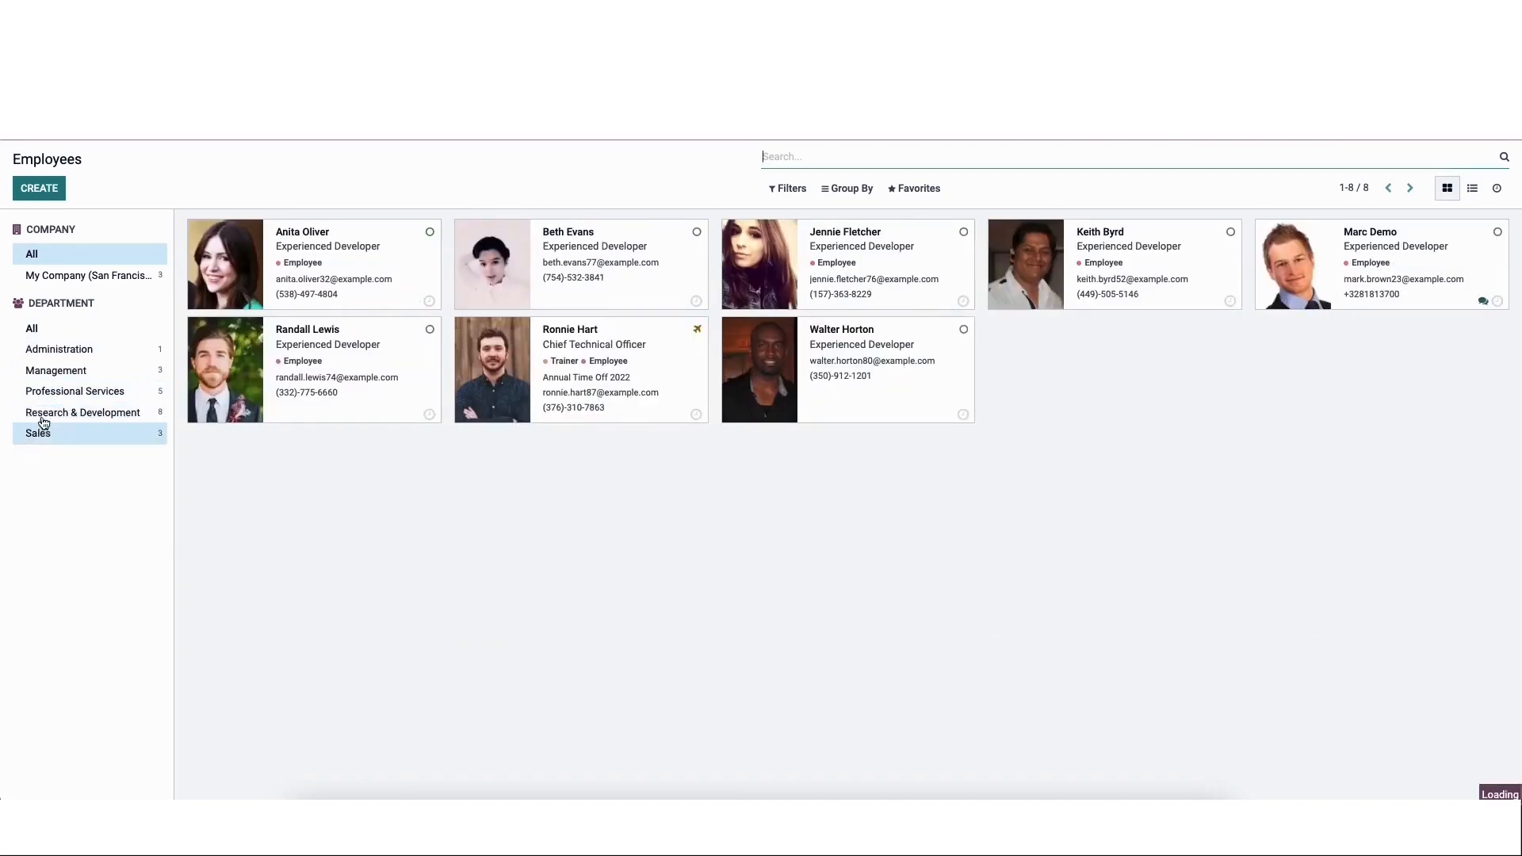
{"action": "left_click", "coordinate": [49, 329]}
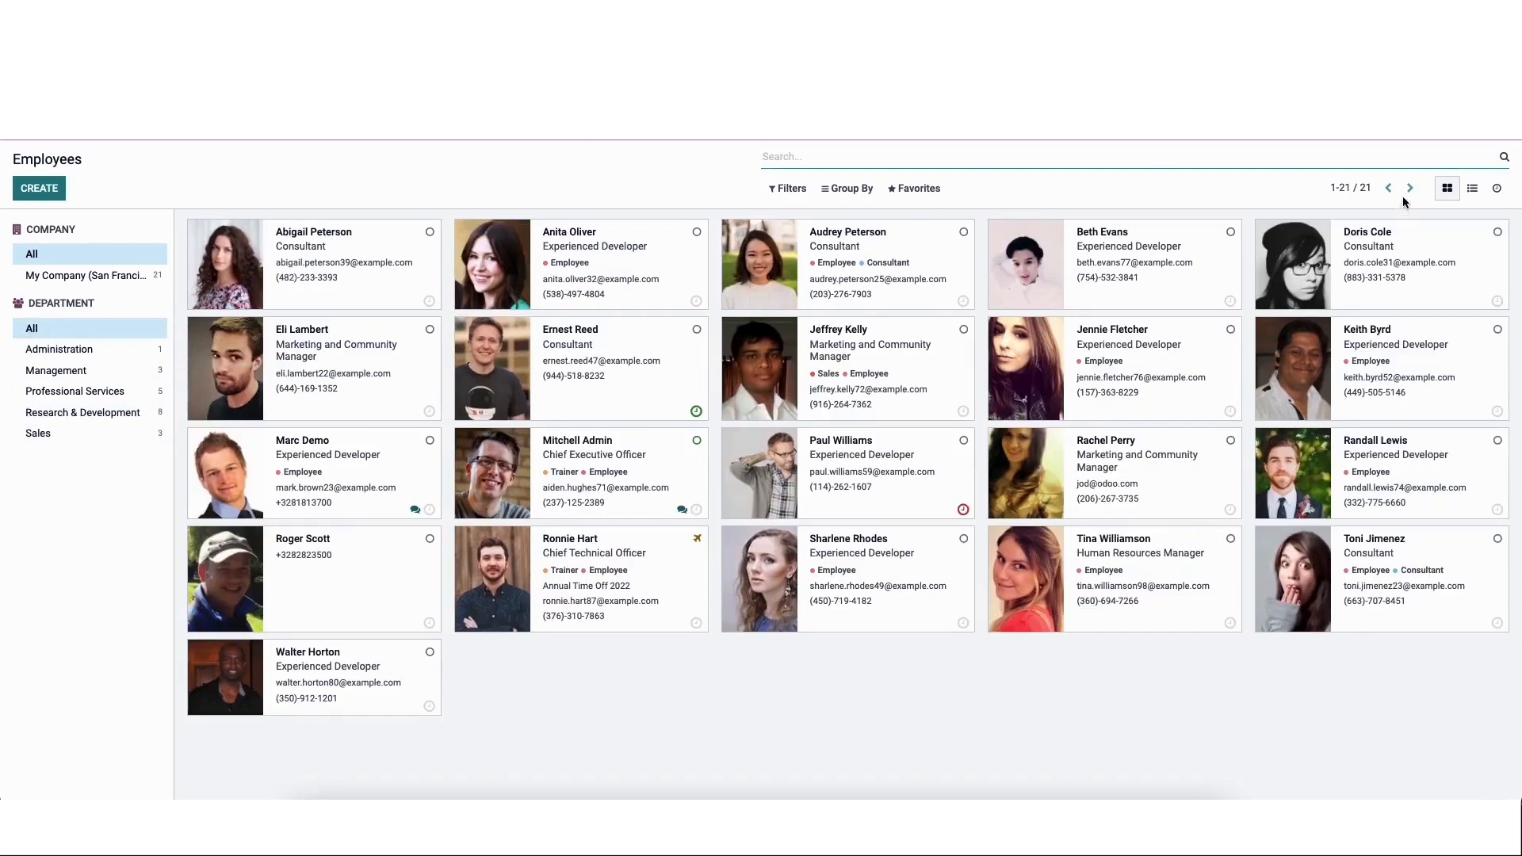
Step: Examine the employee list with its optional columns and the activity view, and return to the kanban view
{"action": "left_click", "coordinate": [1447, 190]}
{"action": "left_click", "coordinate": [1471, 189]}
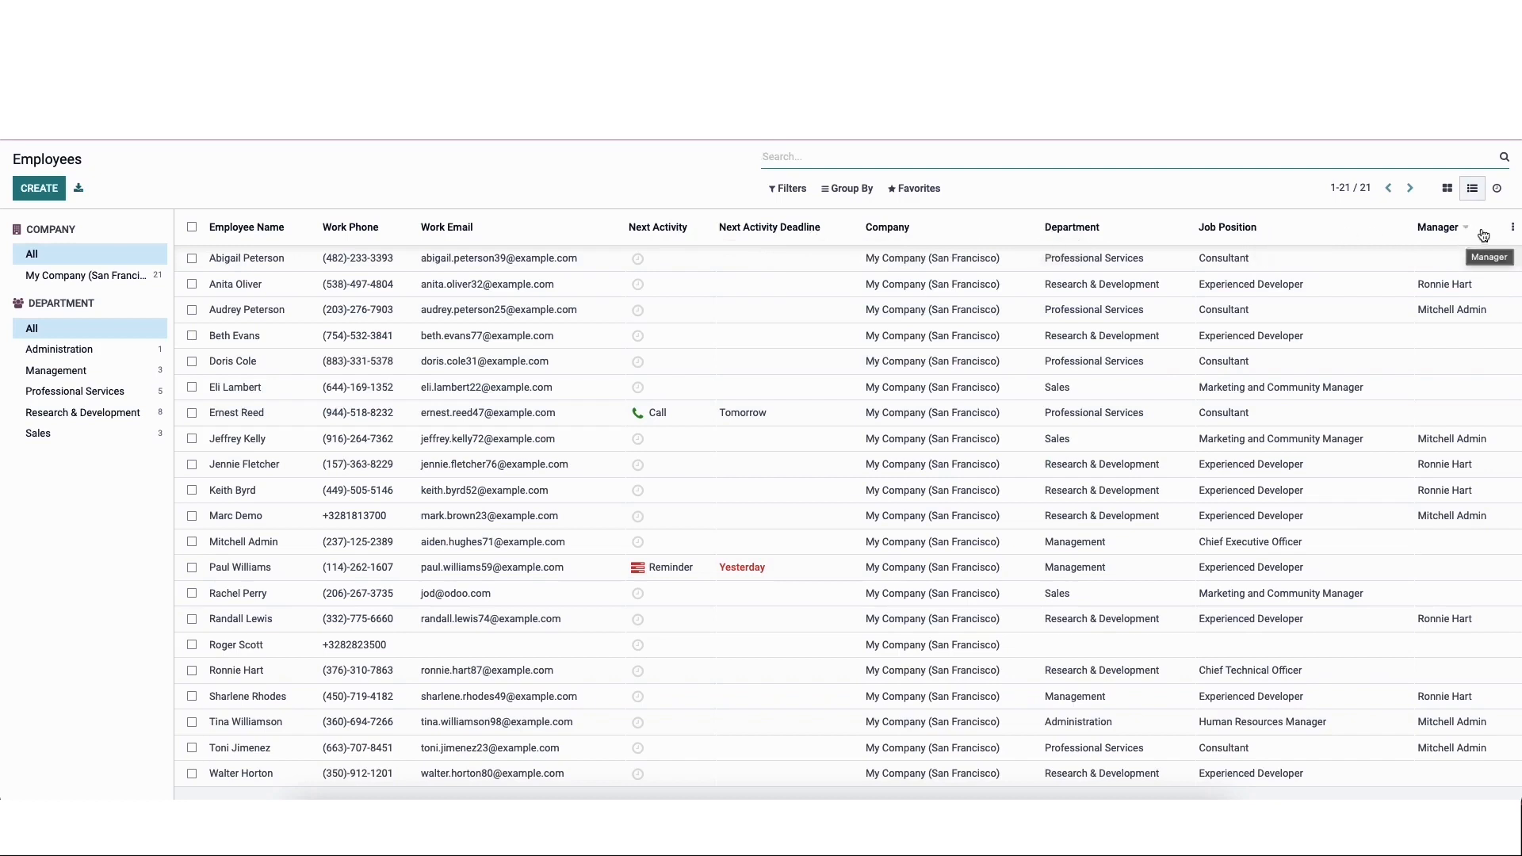
{"action": "left_click", "coordinate": [1512, 228]}
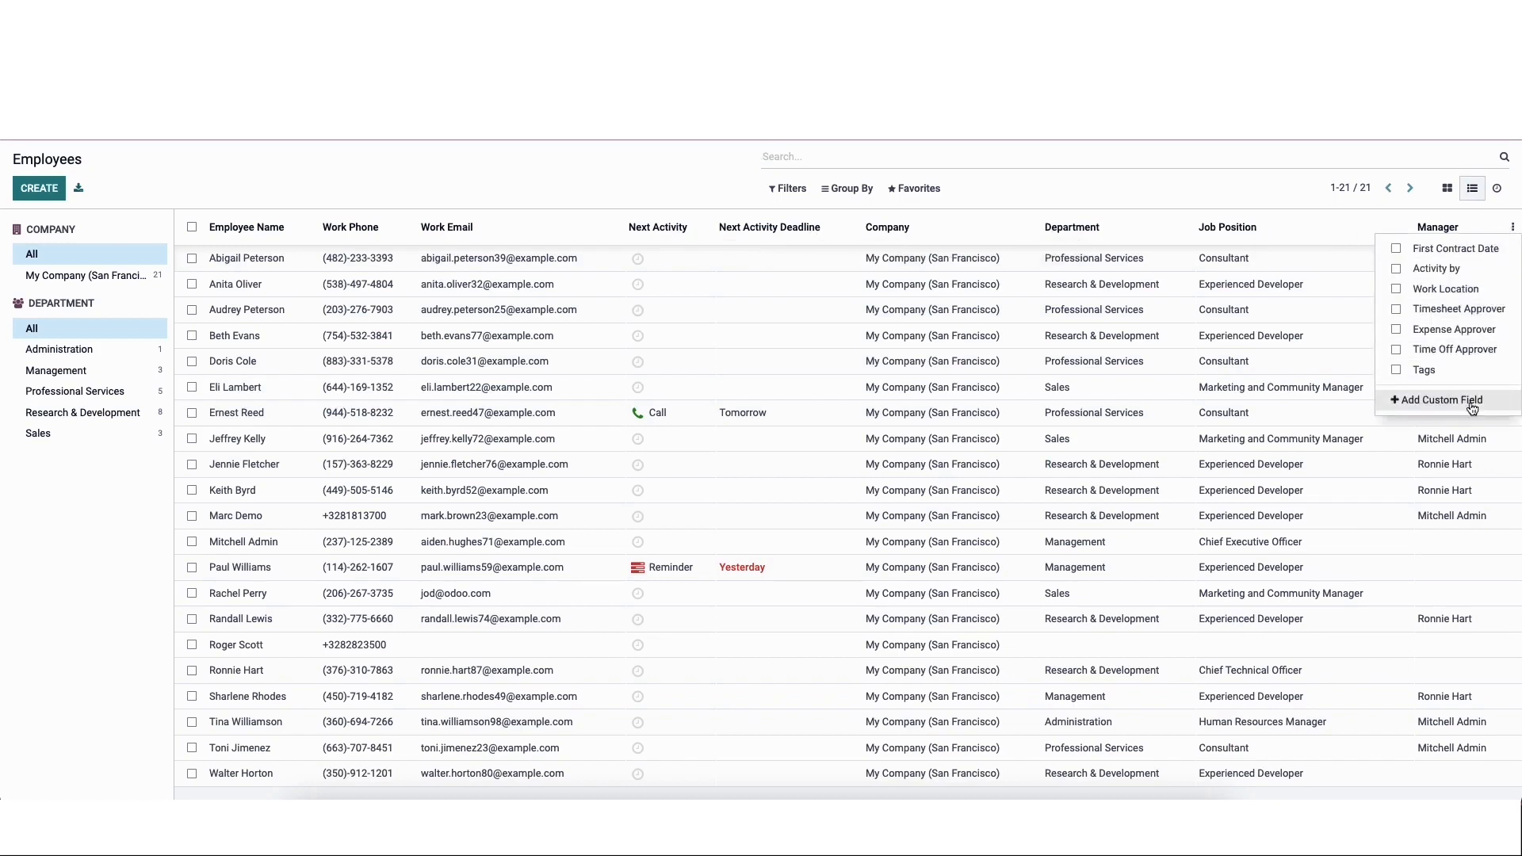
{"action": "left_click", "coordinate": [1512, 229]}
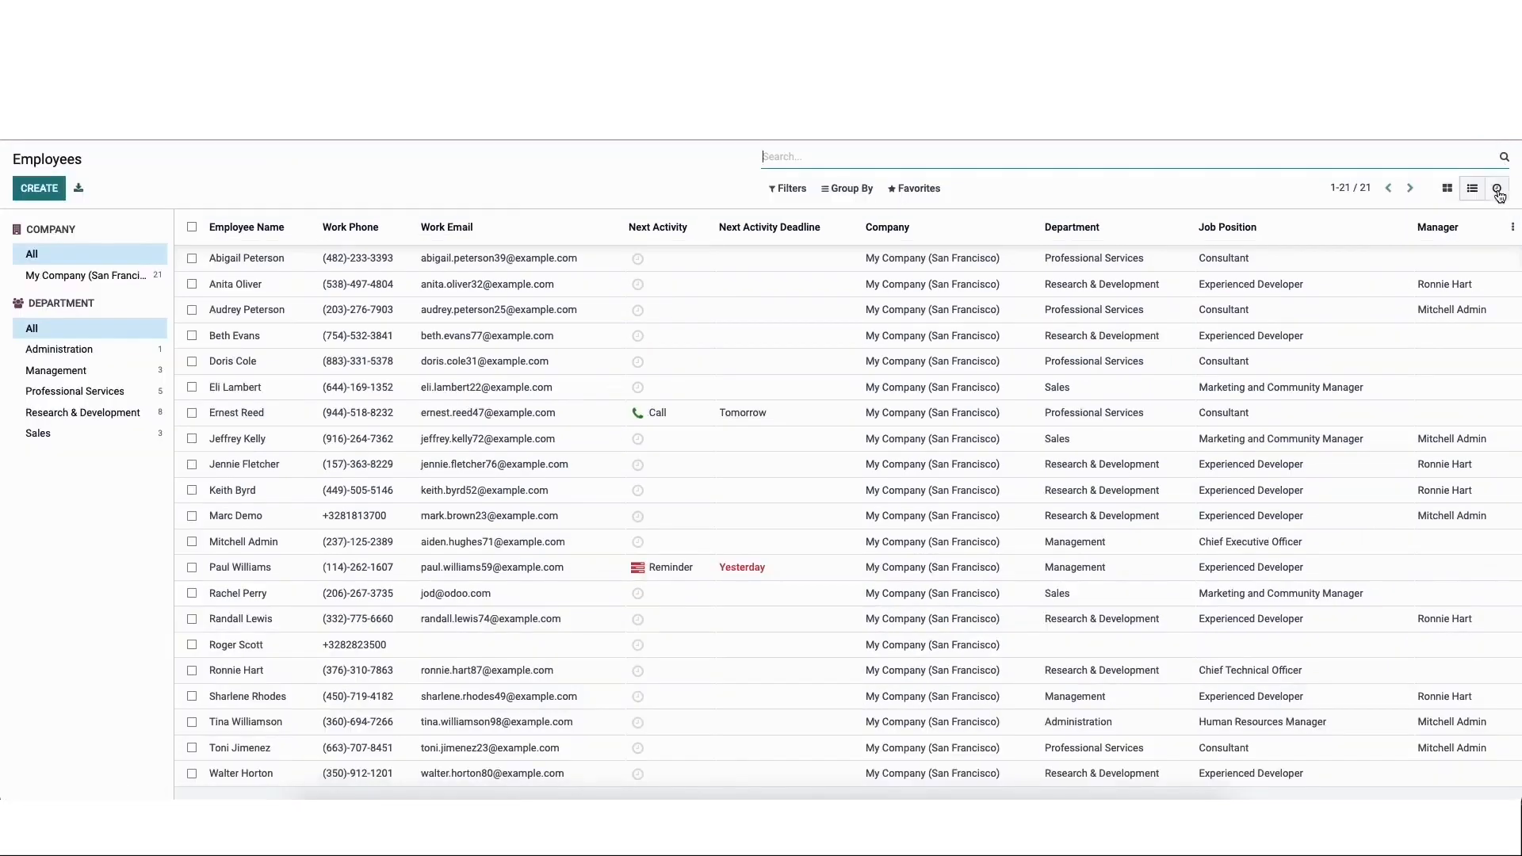
{"action": "left_click", "coordinate": [1497, 192]}
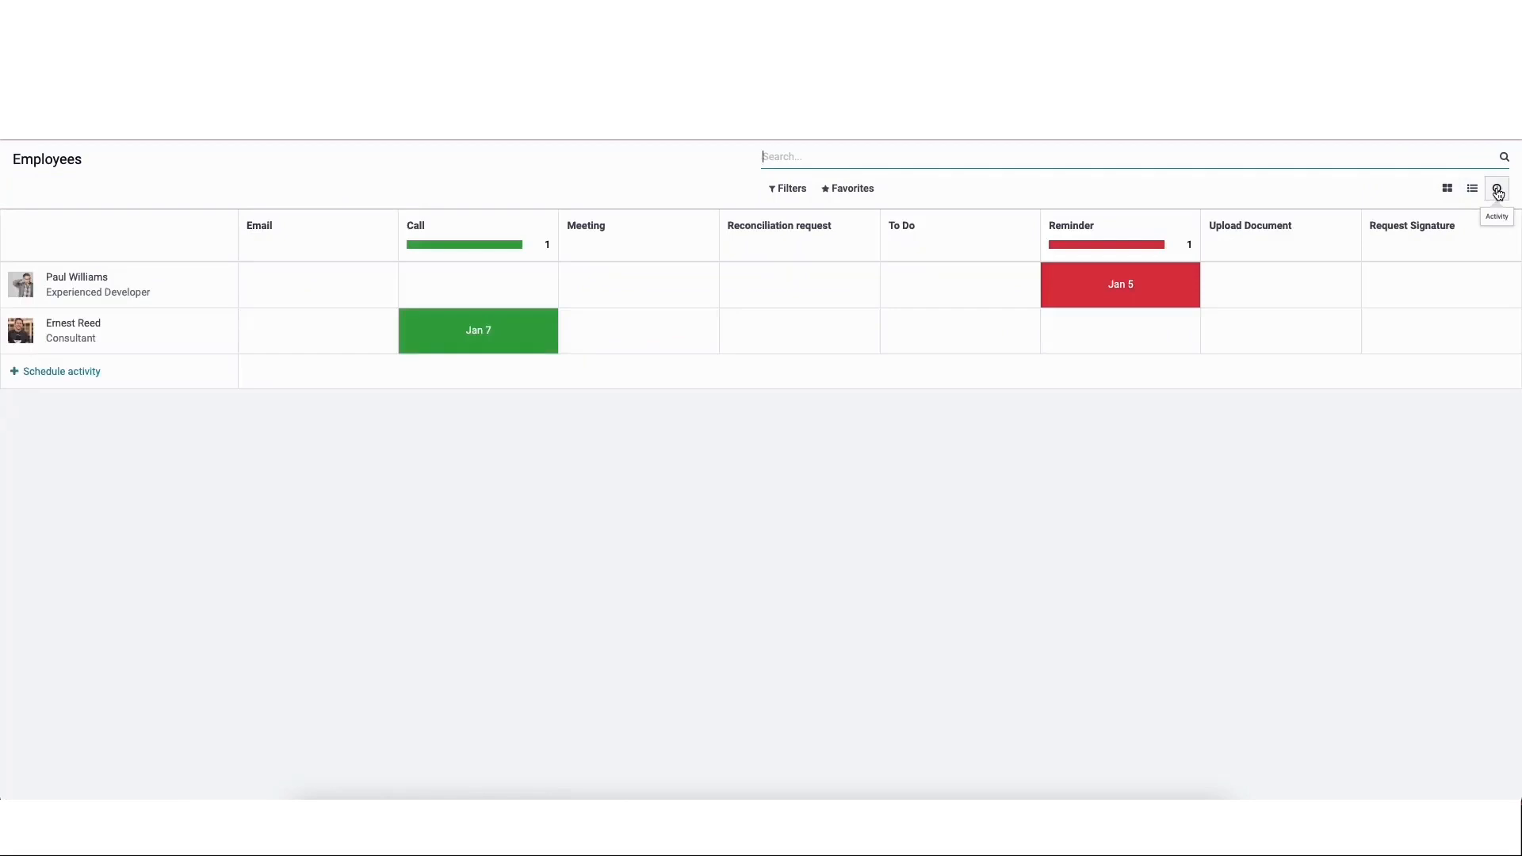
{"action": "left_click", "coordinate": [1447, 190]}
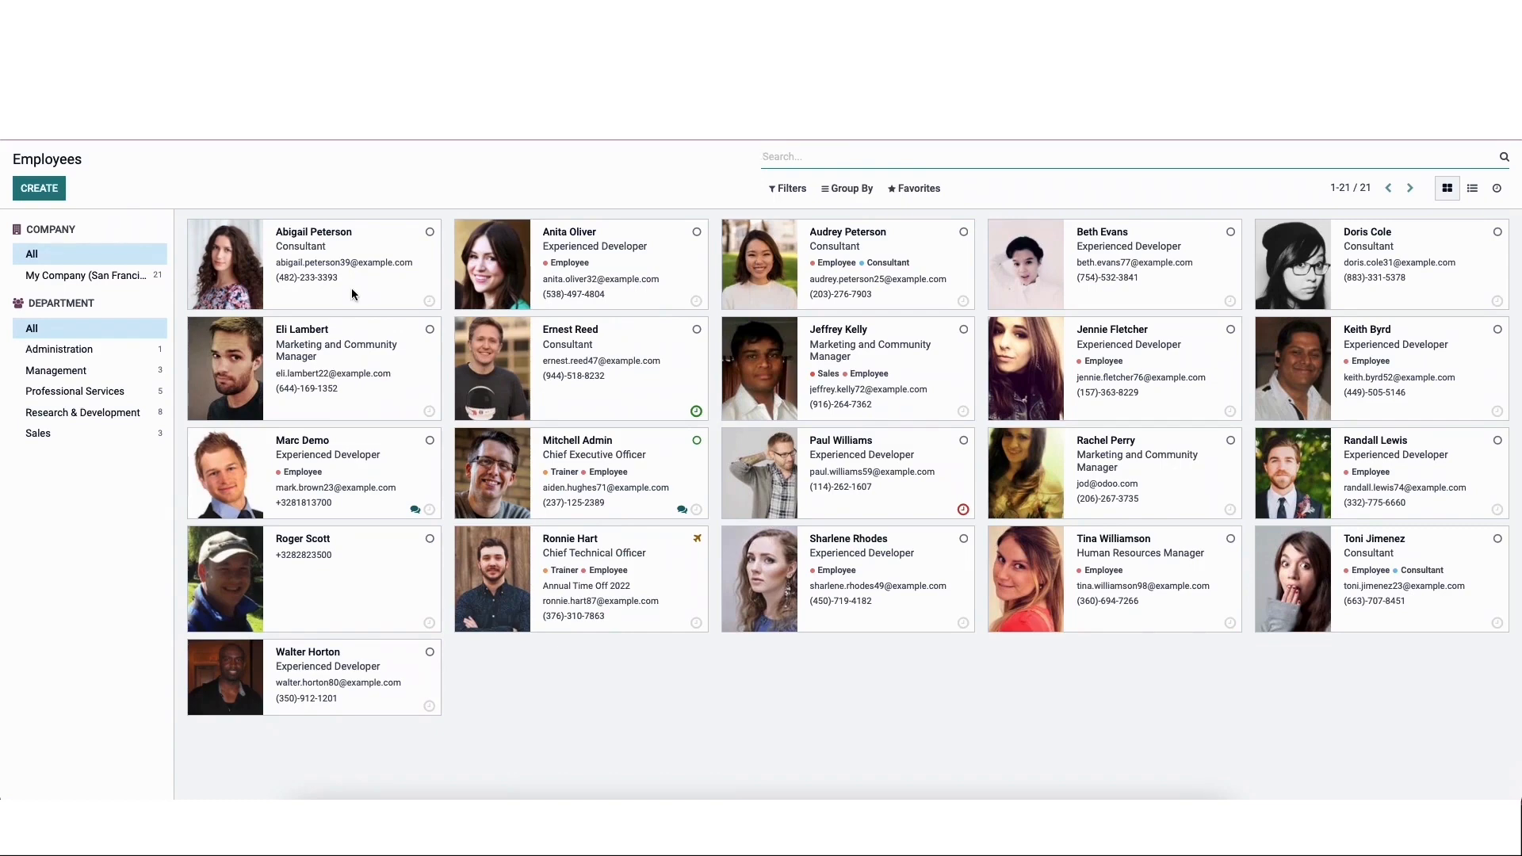
Step: Create a new employee record with the employee's name, job position "Sales executive" and the Trainer tag
{"action": "left_click", "coordinate": [57, 192]}
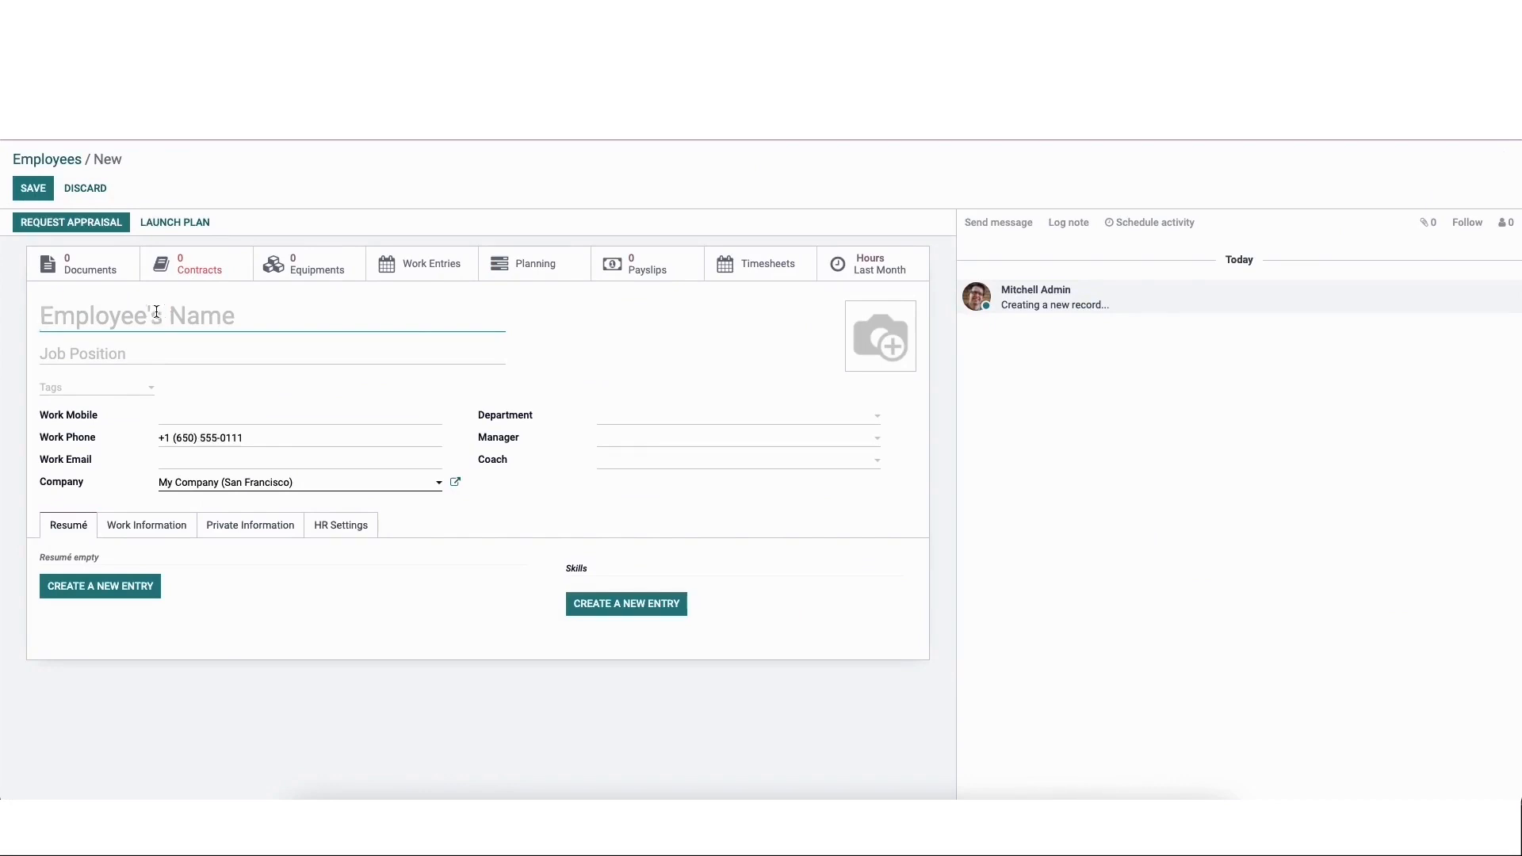
{"action": "type", "text": "Sa"}
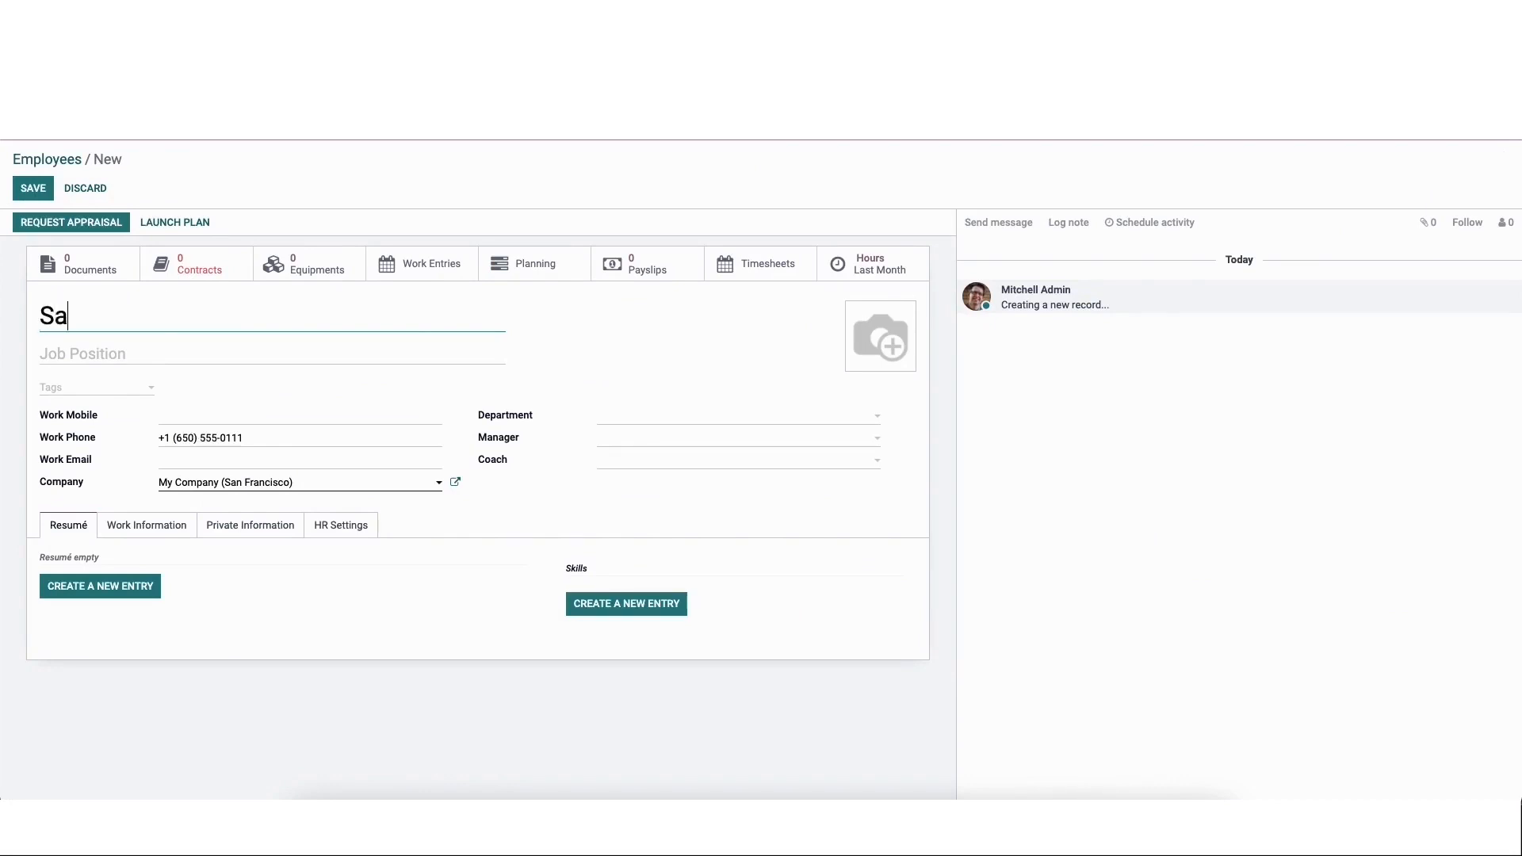
{"action": "type", "text": "muel"}
{"action": "left_click", "coordinate": [101, 355]}
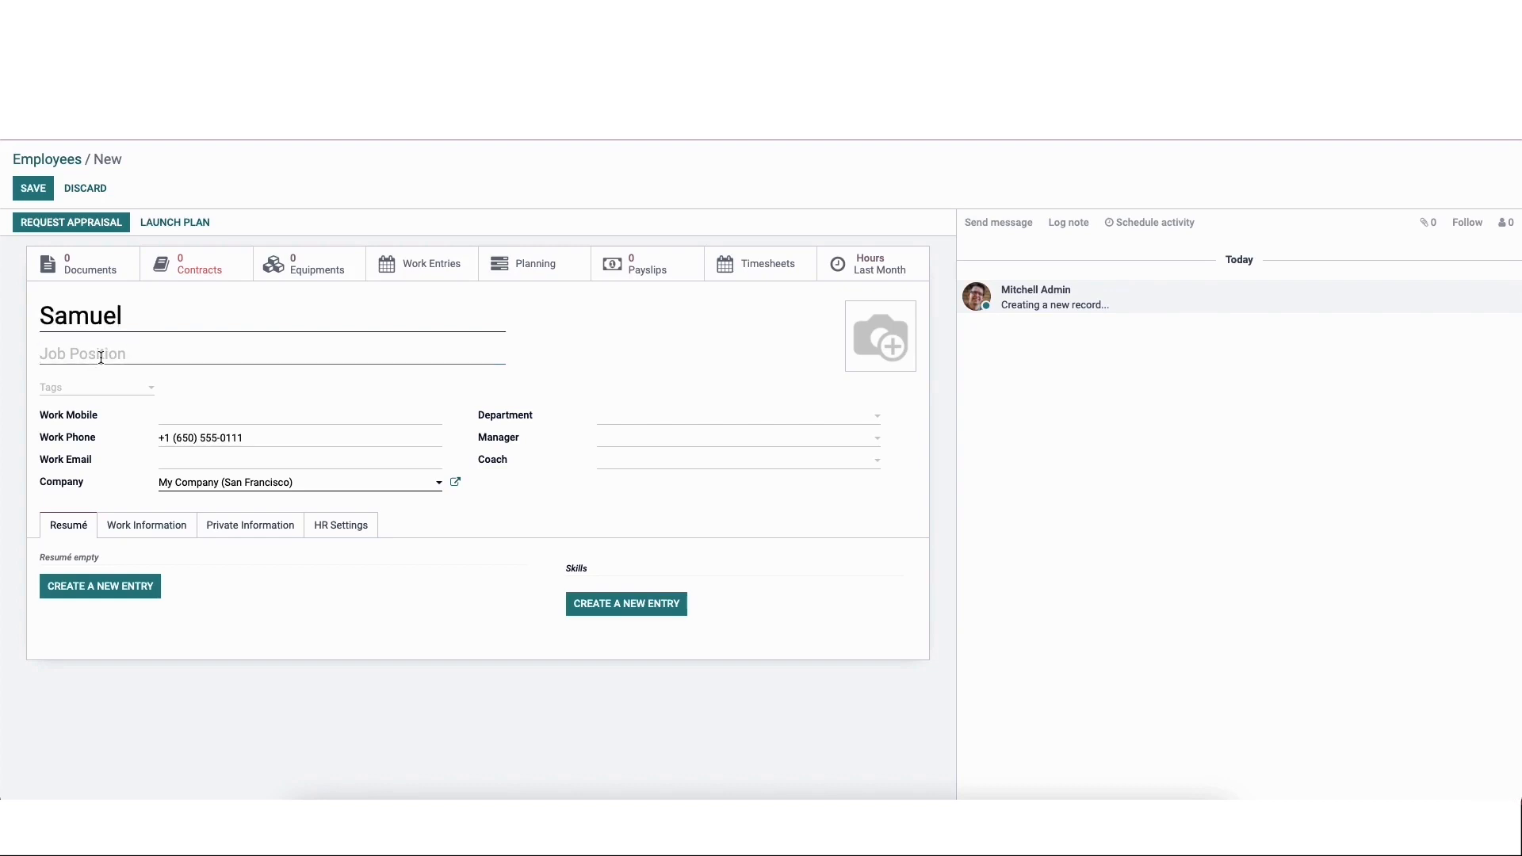
{"action": "type", "text": "Sales executive"}
{"action": "left_click", "coordinate": [55, 388]}
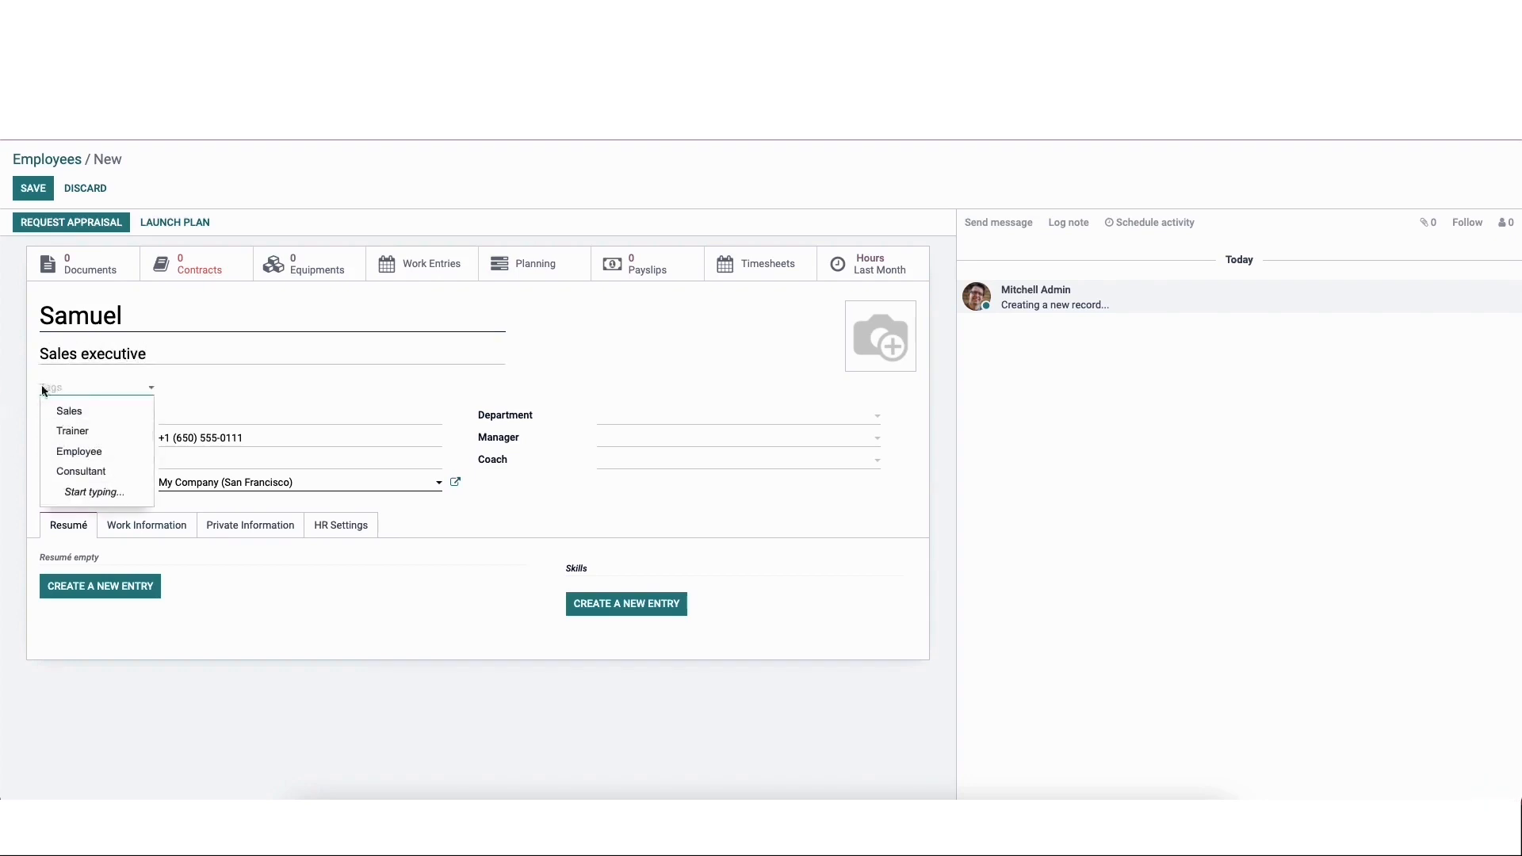
{"action": "left_click", "coordinate": [97, 432]}
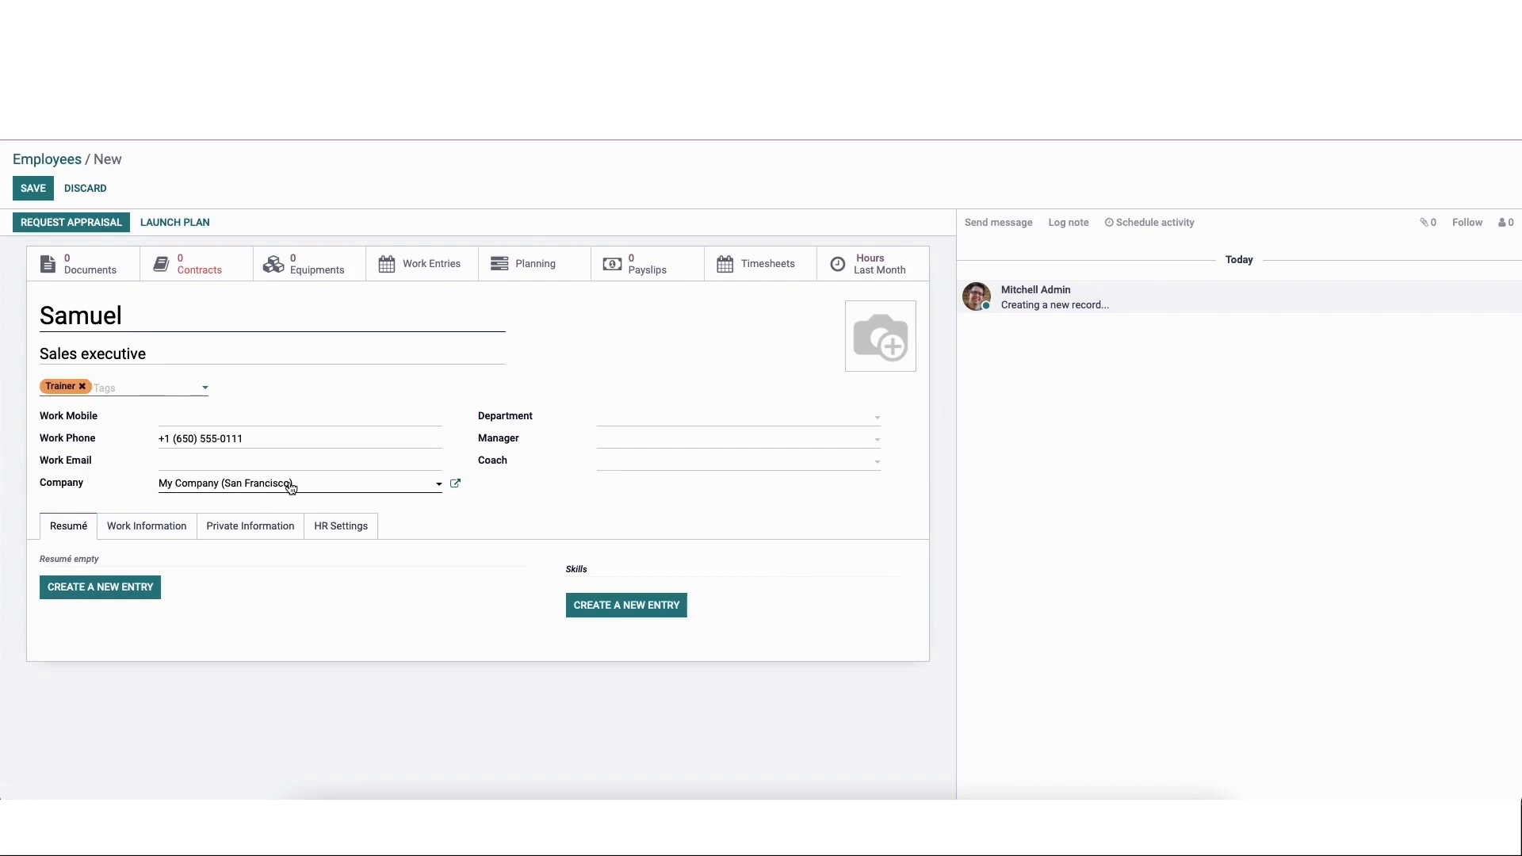
Step: Assign the new employee to the Sales department and choose the first listed employee as manager
{"action": "left_click", "coordinate": [602, 425]}
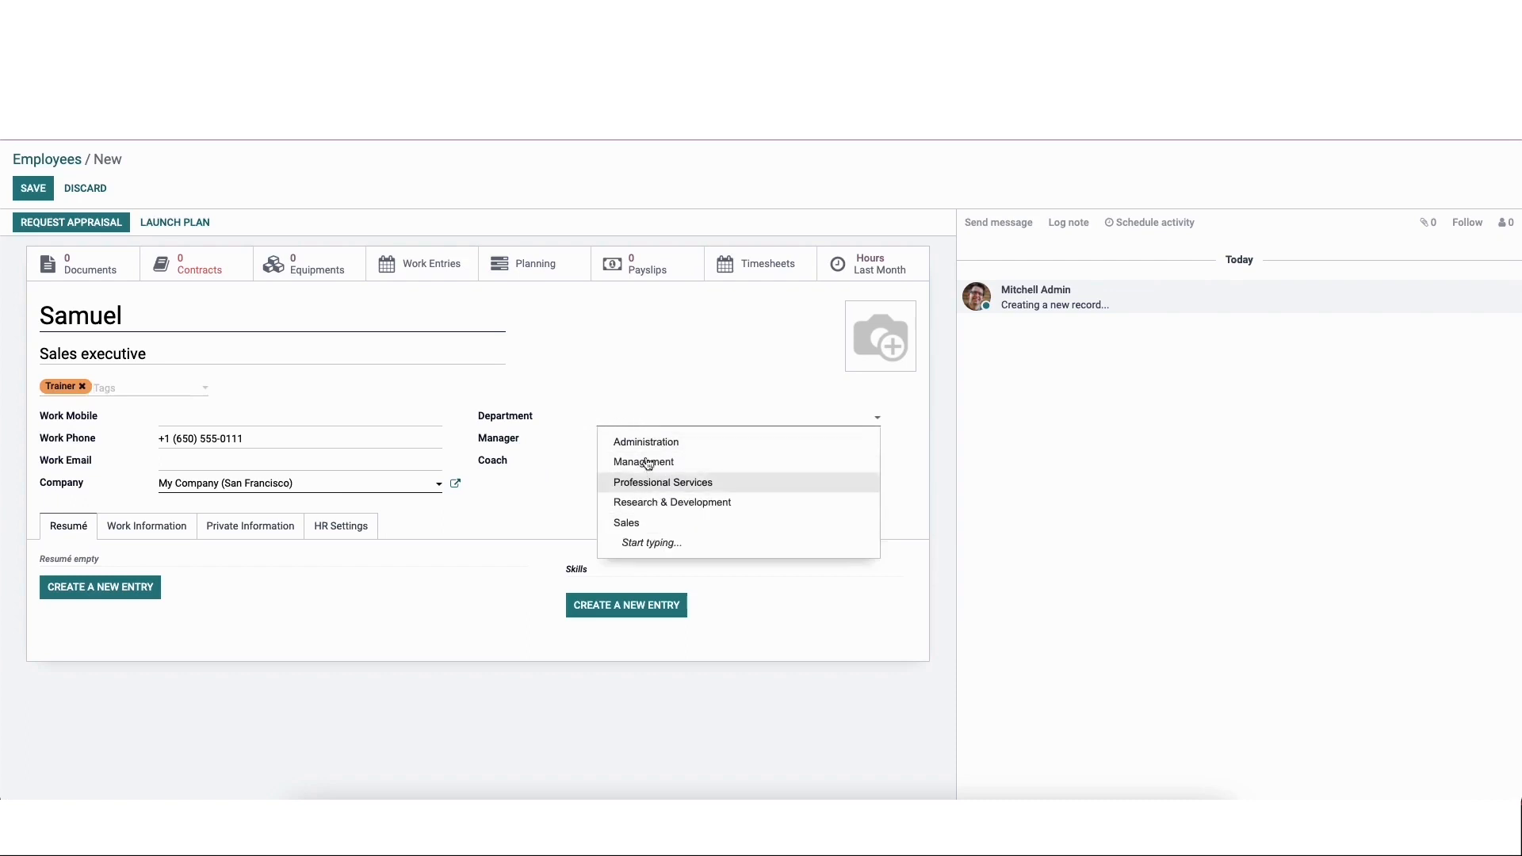
{"action": "left_click", "coordinate": [656, 523]}
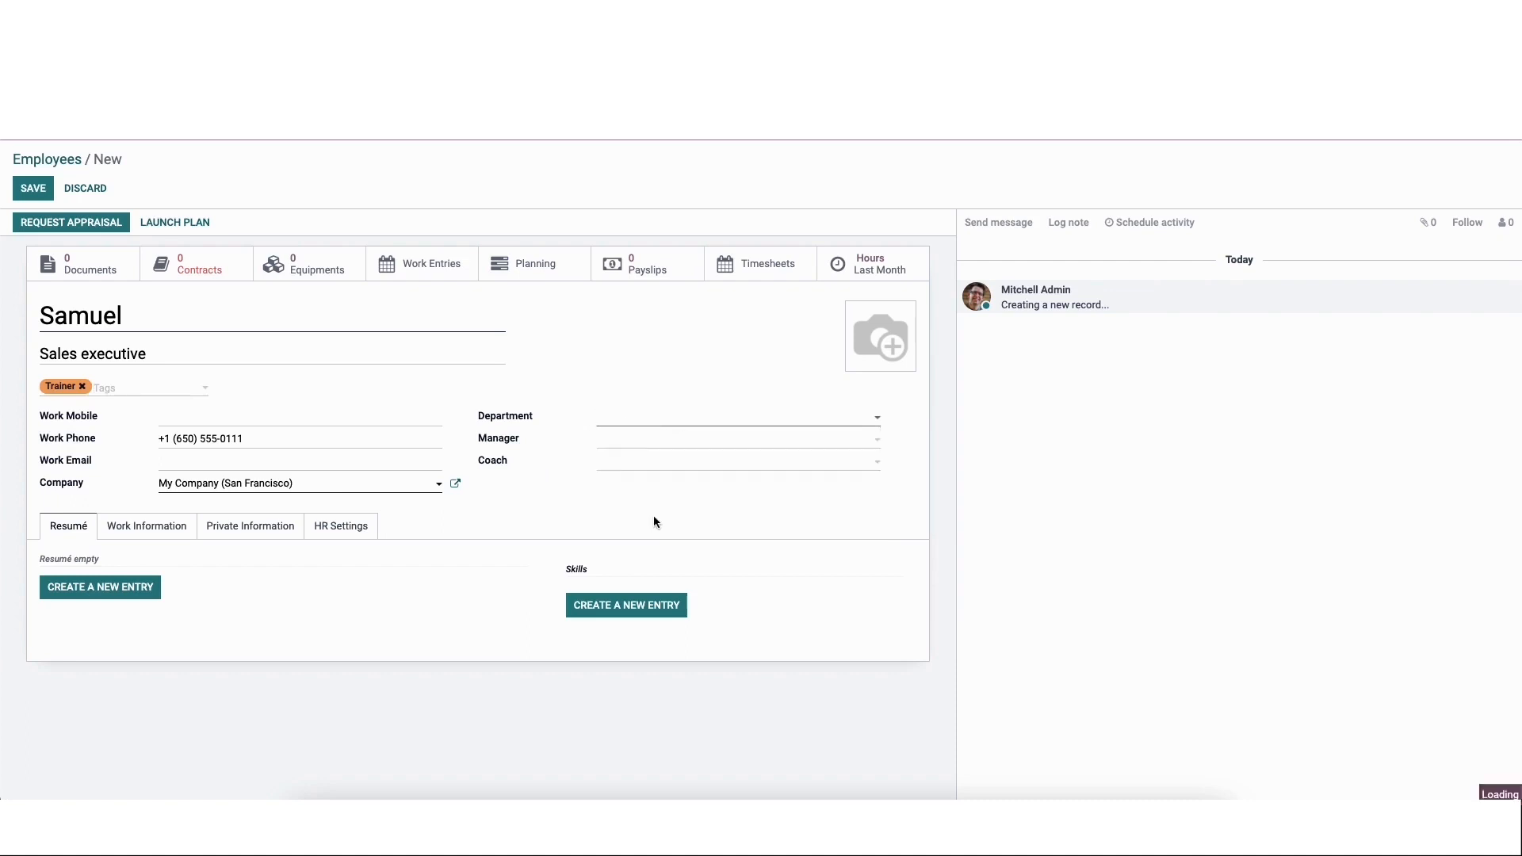
{"action": "left_click", "coordinate": [638, 448]}
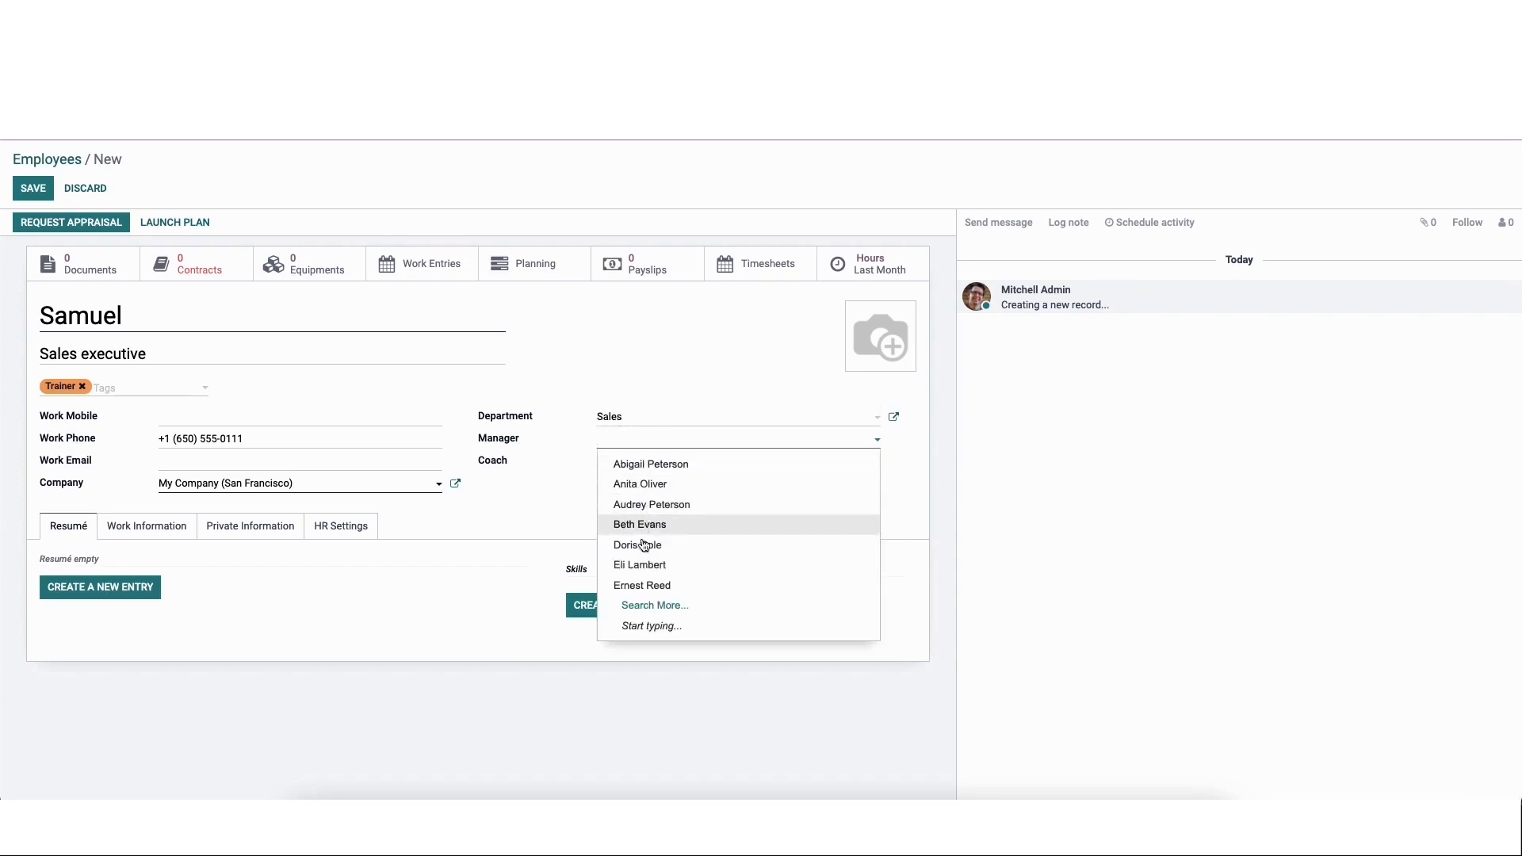
{"action": "left_click", "coordinate": [648, 464]}
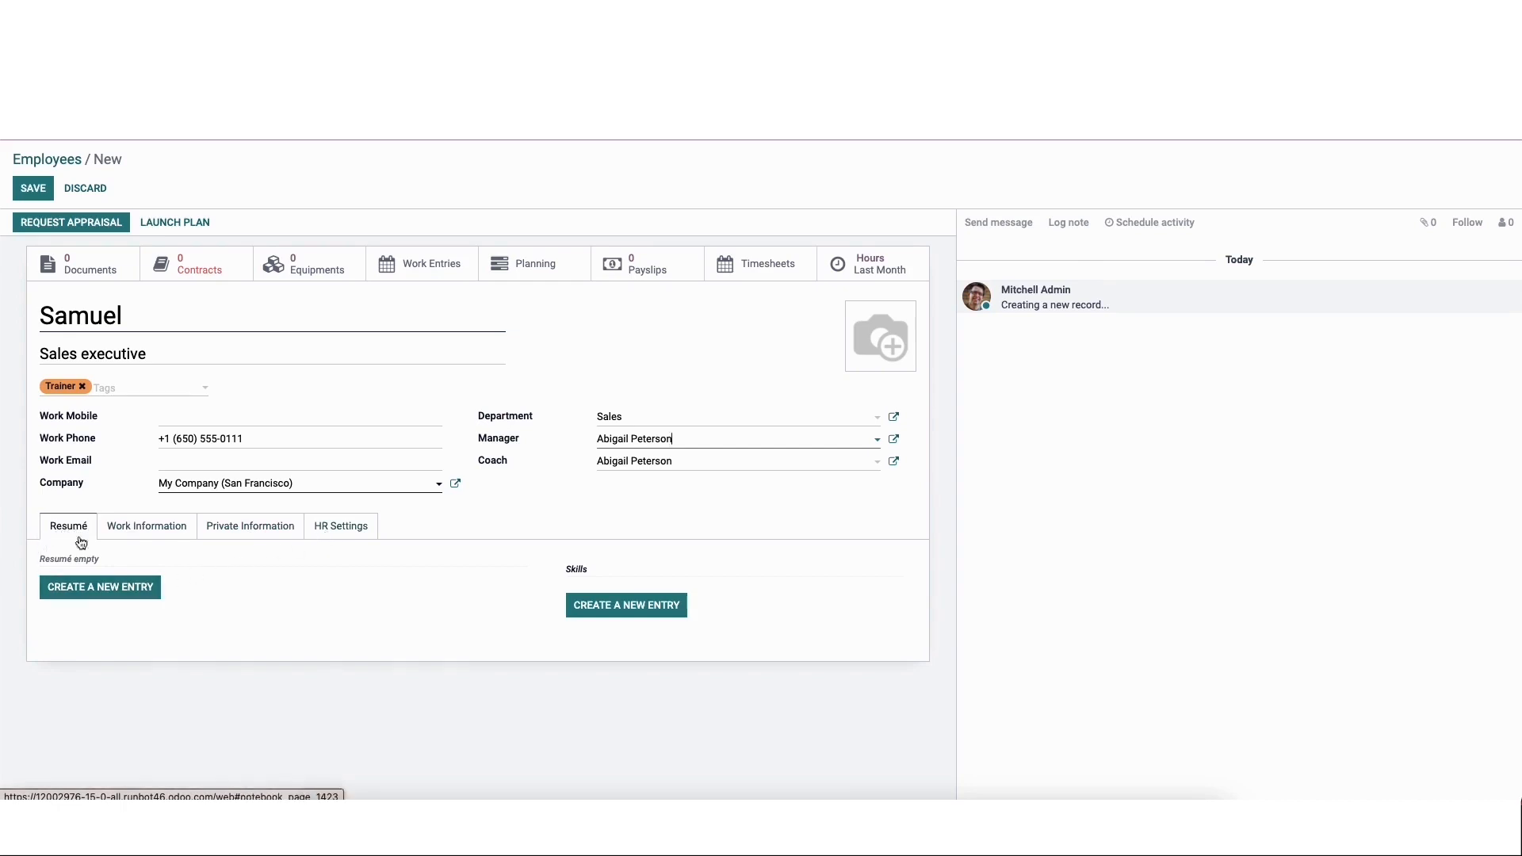
Step: Examine the type, display type, start date and description options of a new résumé entry, and discard it
{"action": "left_click", "coordinate": [70, 595]}
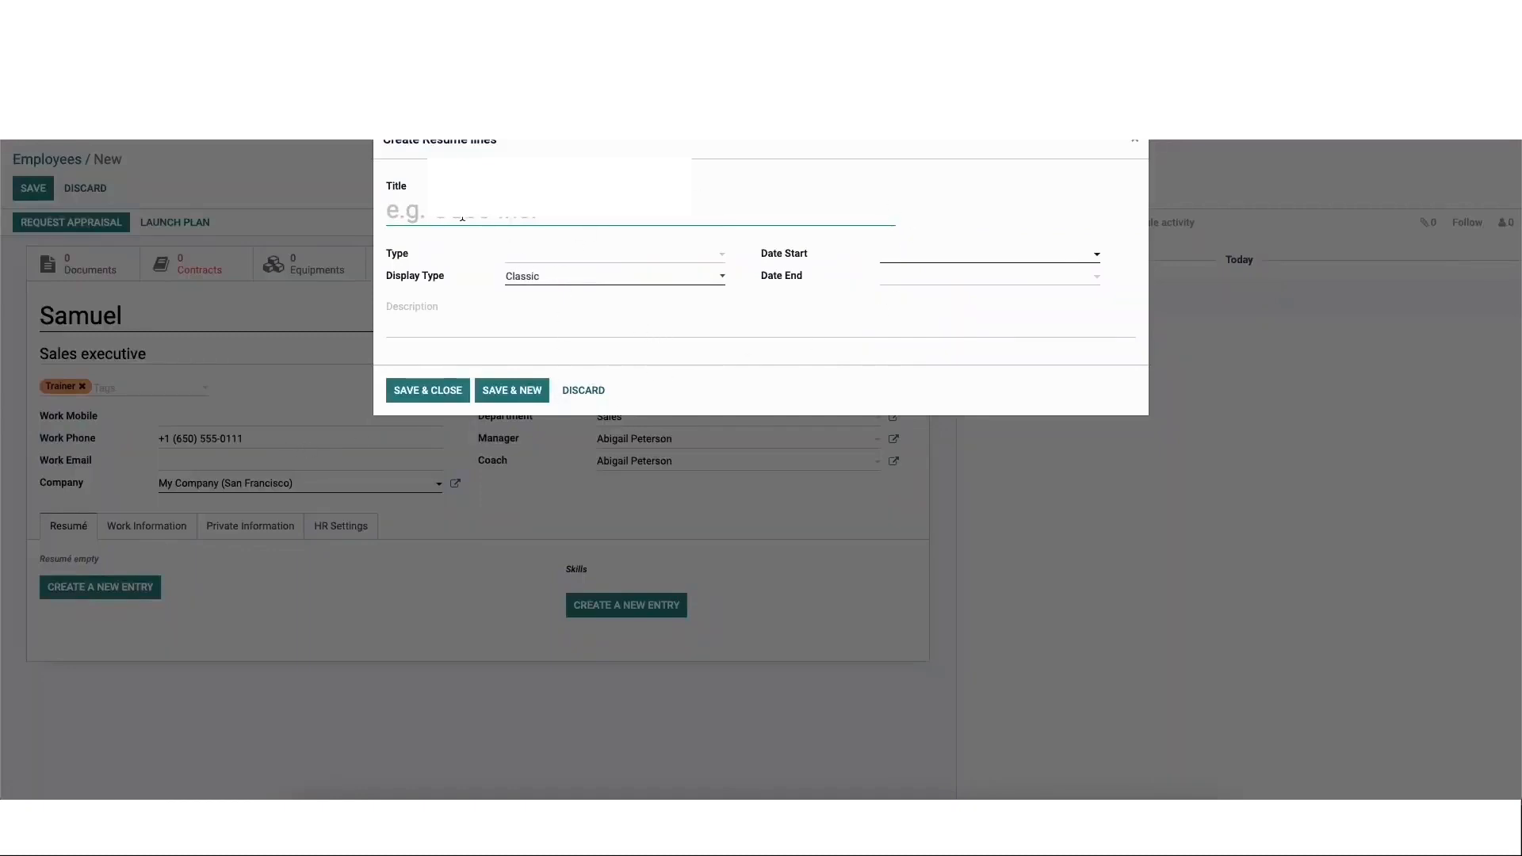
{"action": "left_click", "coordinate": [574, 257]}
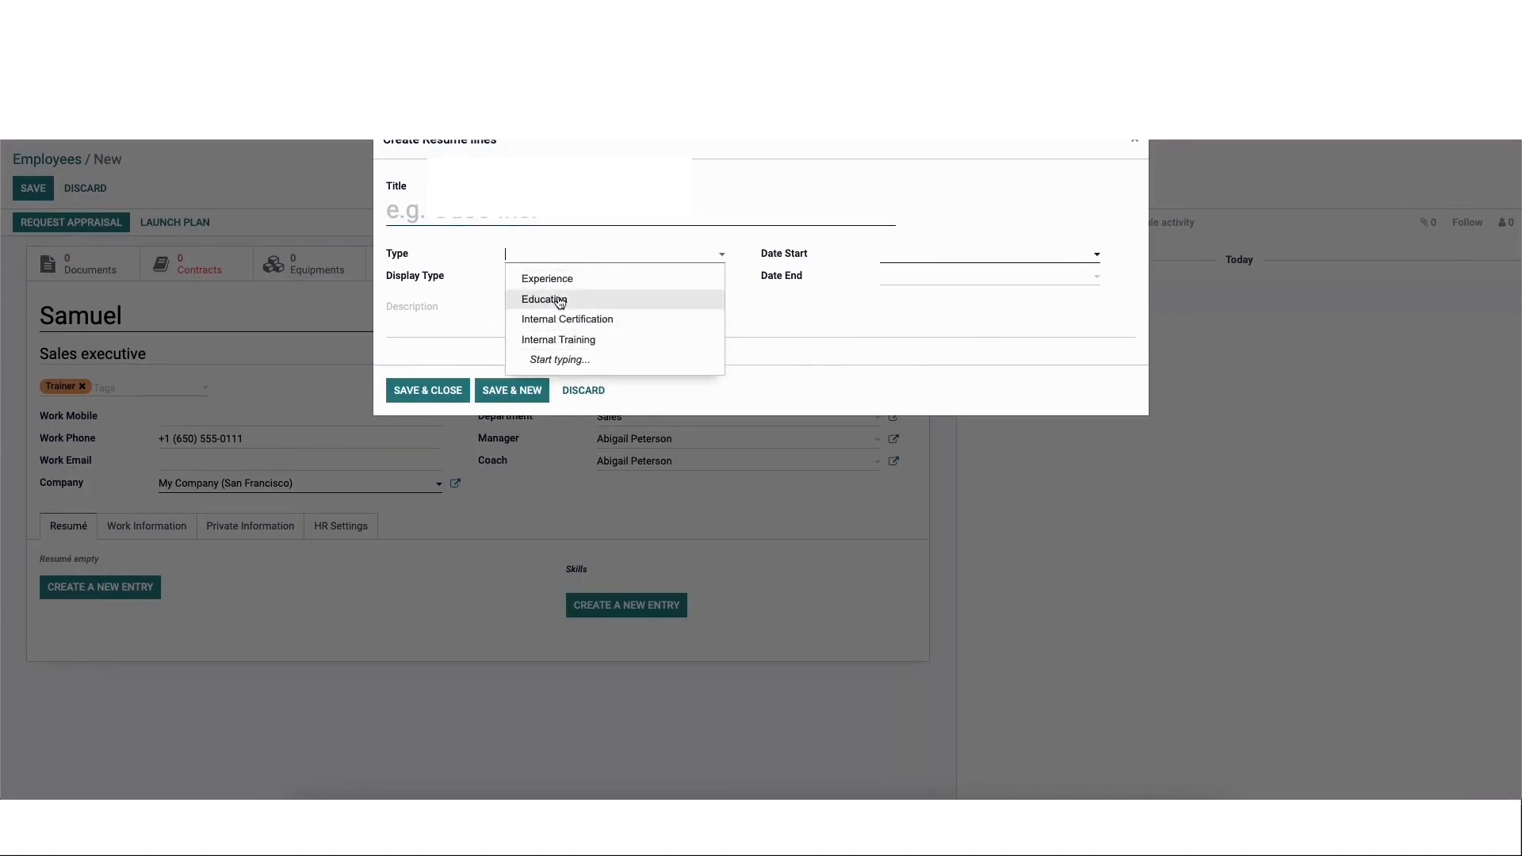
{"action": "left_click", "coordinate": [482, 275]}
{"action": "left_click", "coordinate": [539, 277]}
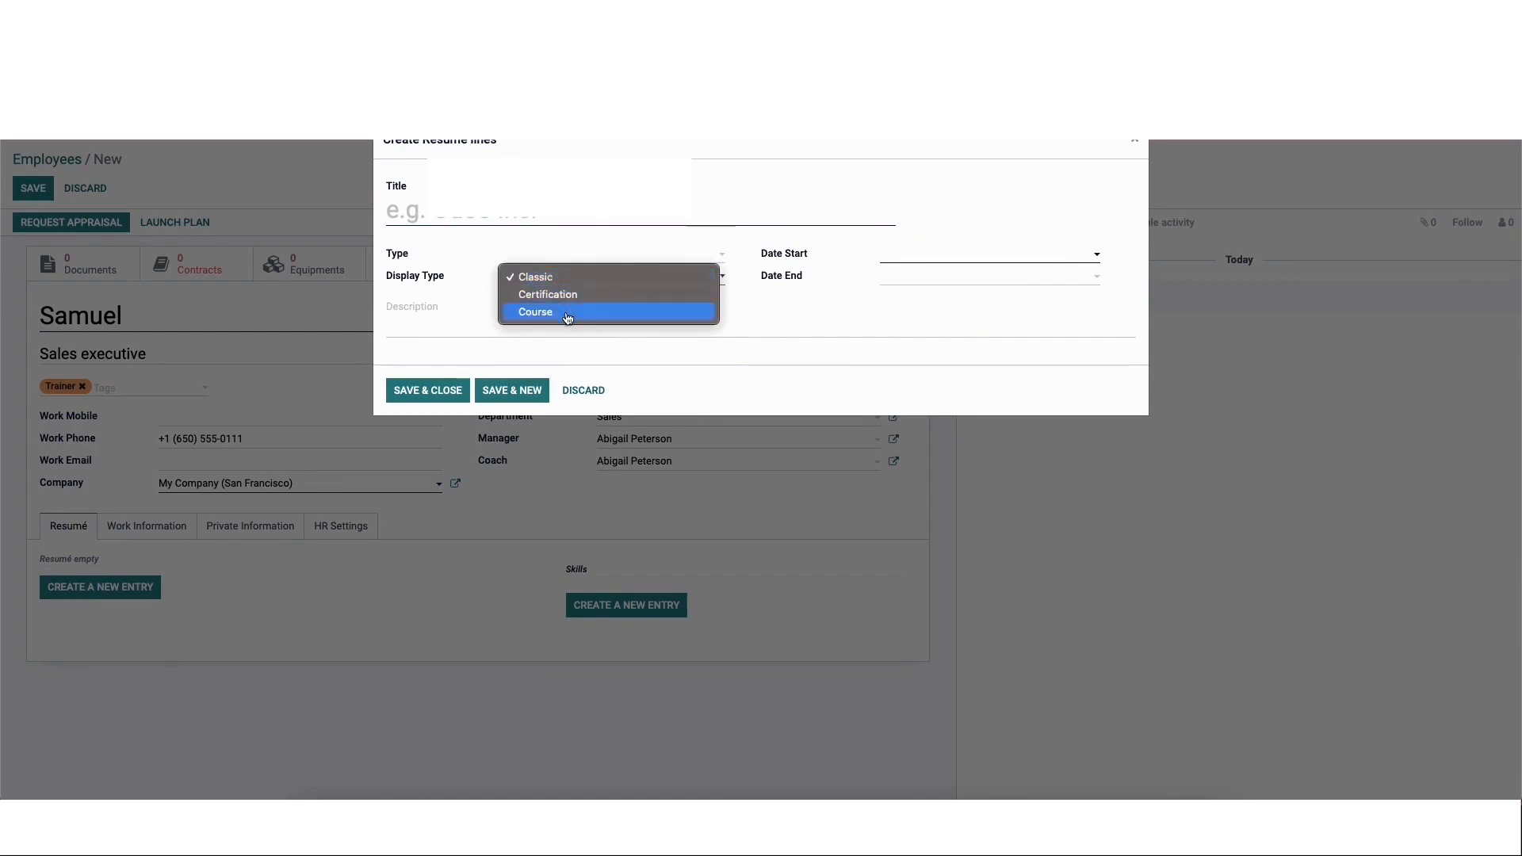
{"action": "left_click", "coordinate": [867, 319]}
{"action": "left_click", "coordinate": [886, 254]}
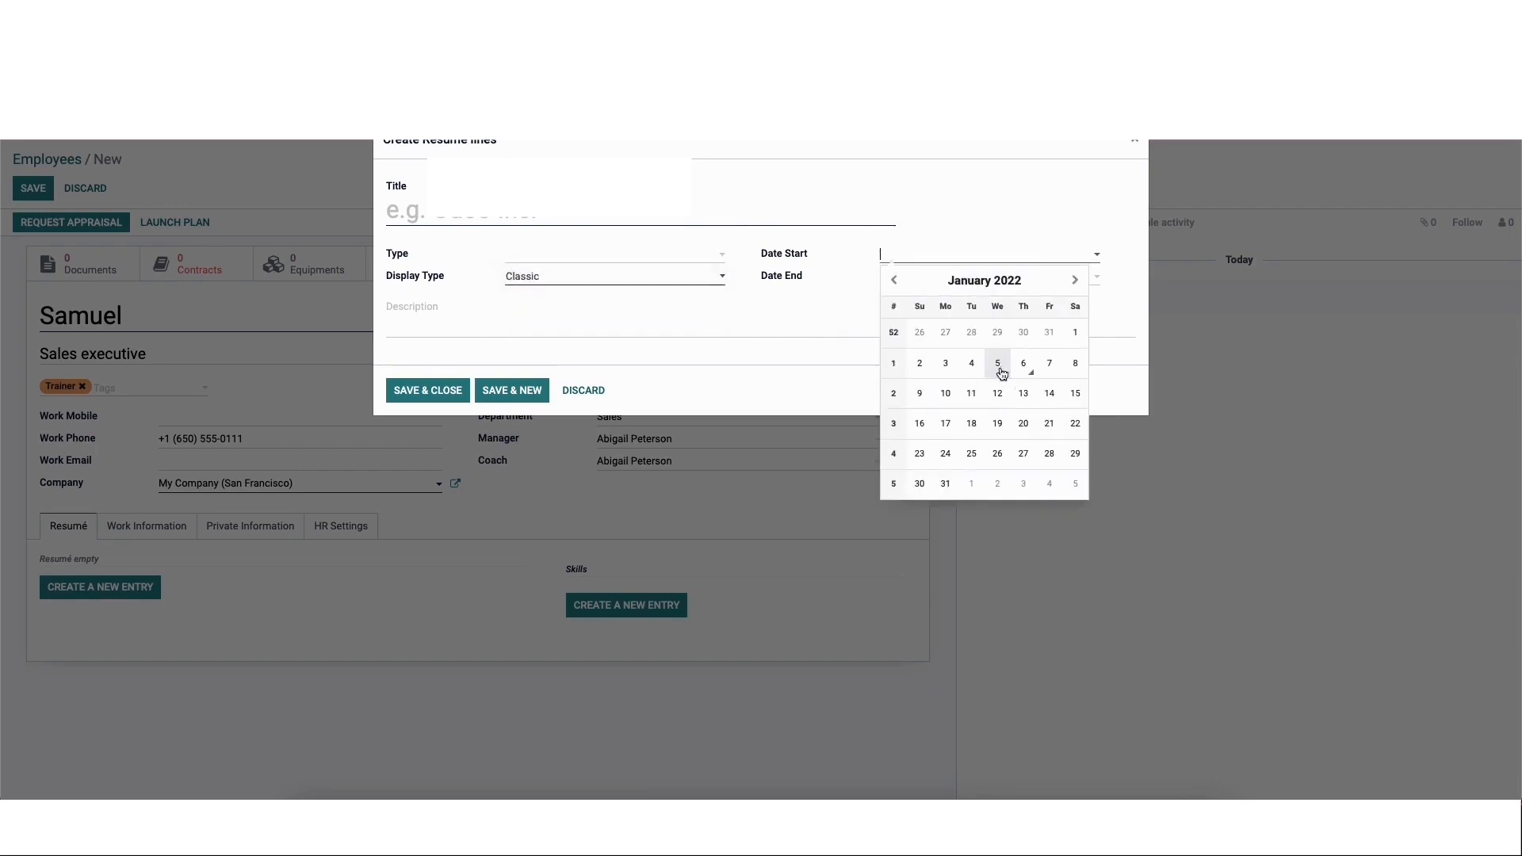
{"action": "left_click", "coordinate": [843, 325]}
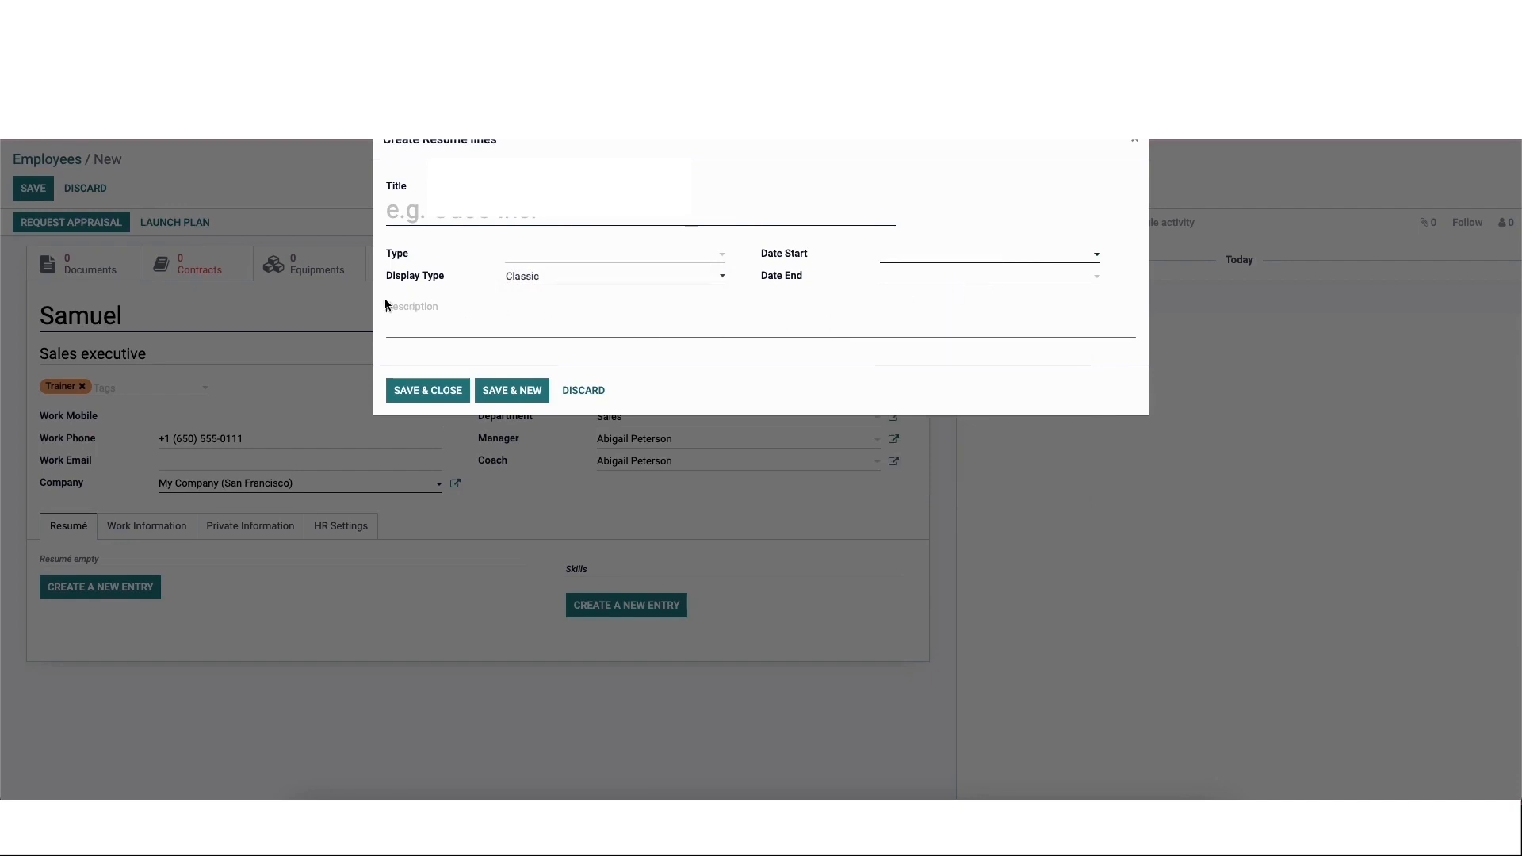
{"action": "left_click", "coordinate": [430, 310]}
{"action": "left_click", "coordinate": [584, 390]}
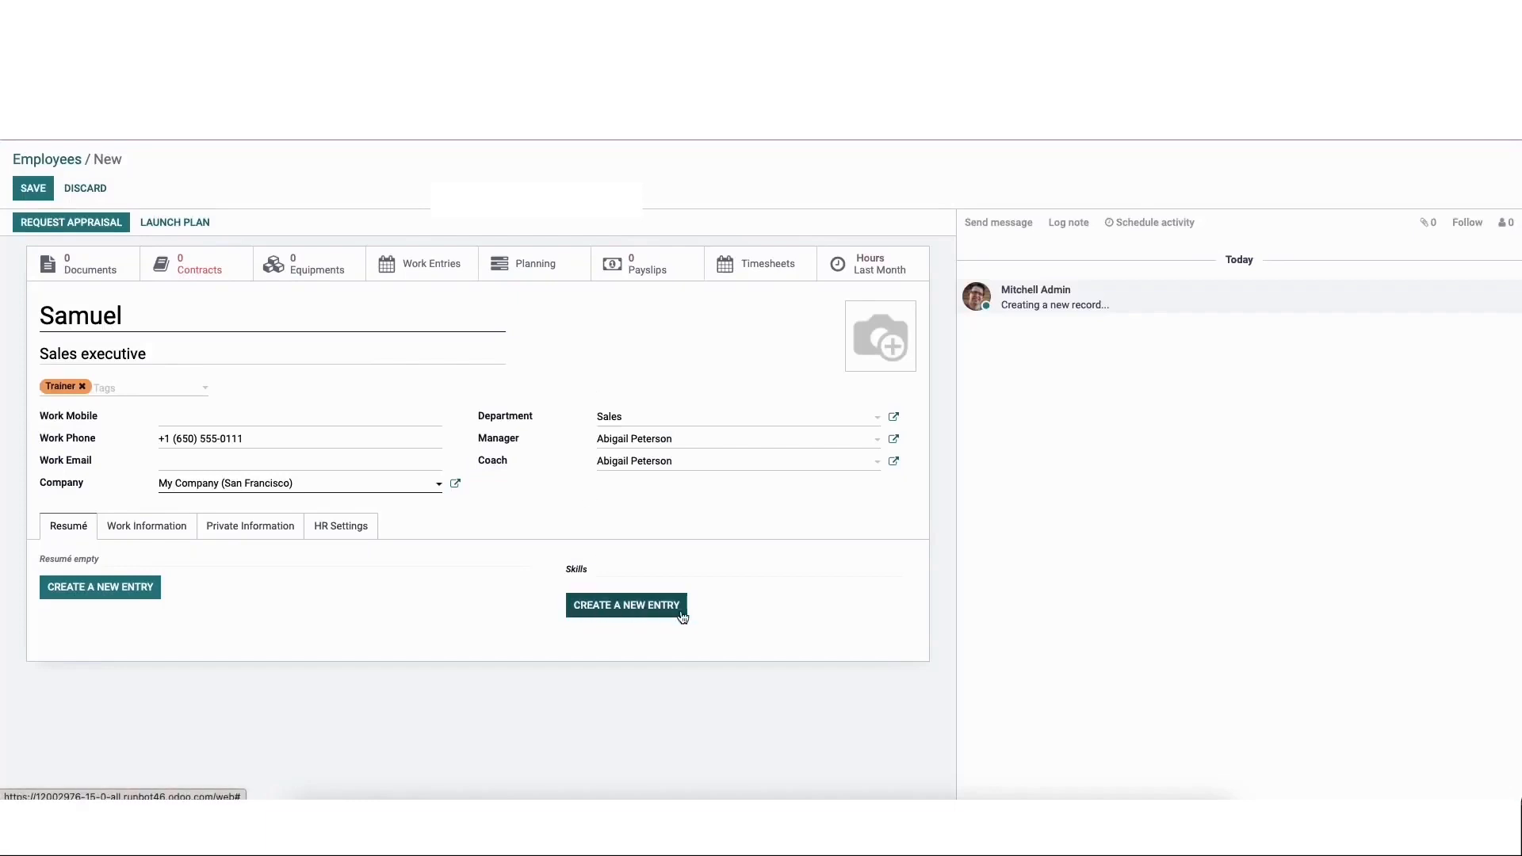
Step: Create a new skill entry for the employee with skill type Languages and skill English
{"action": "left_click", "coordinate": [620, 605]}
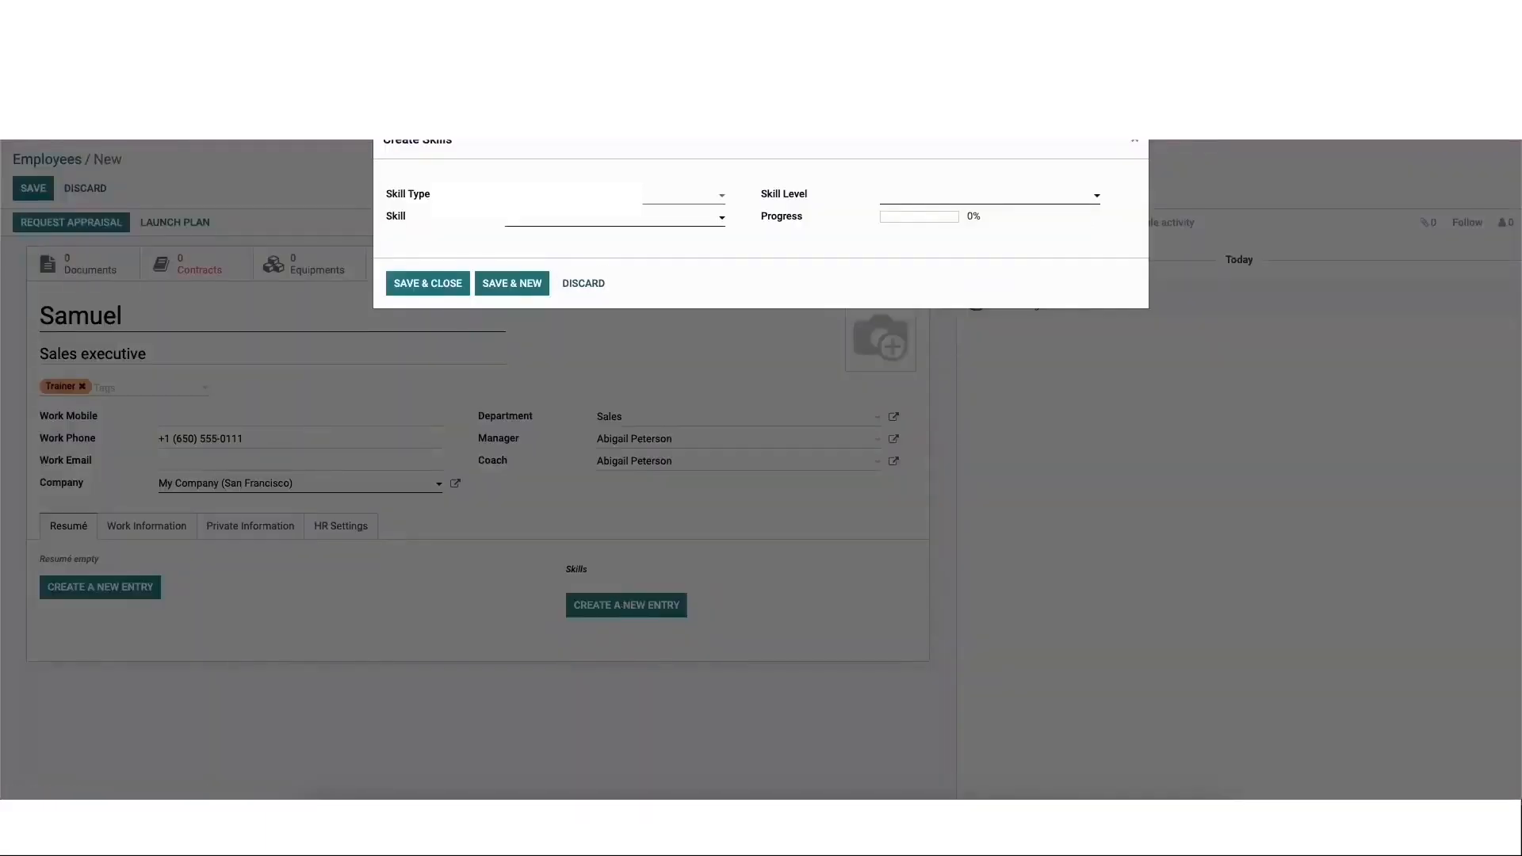
{"action": "left_click", "coordinate": [539, 194]}
{"action": "left_click", "coordinate": [541, 220]}
{"action": "left_click", "coordinate": [541, 222]}
{"action": "left_click", "coordinate": [550, 290]}
Step: Set the English skill's level to C1, then save and close the entry
{"action": "left_click", "coordinate": [890, 194]}
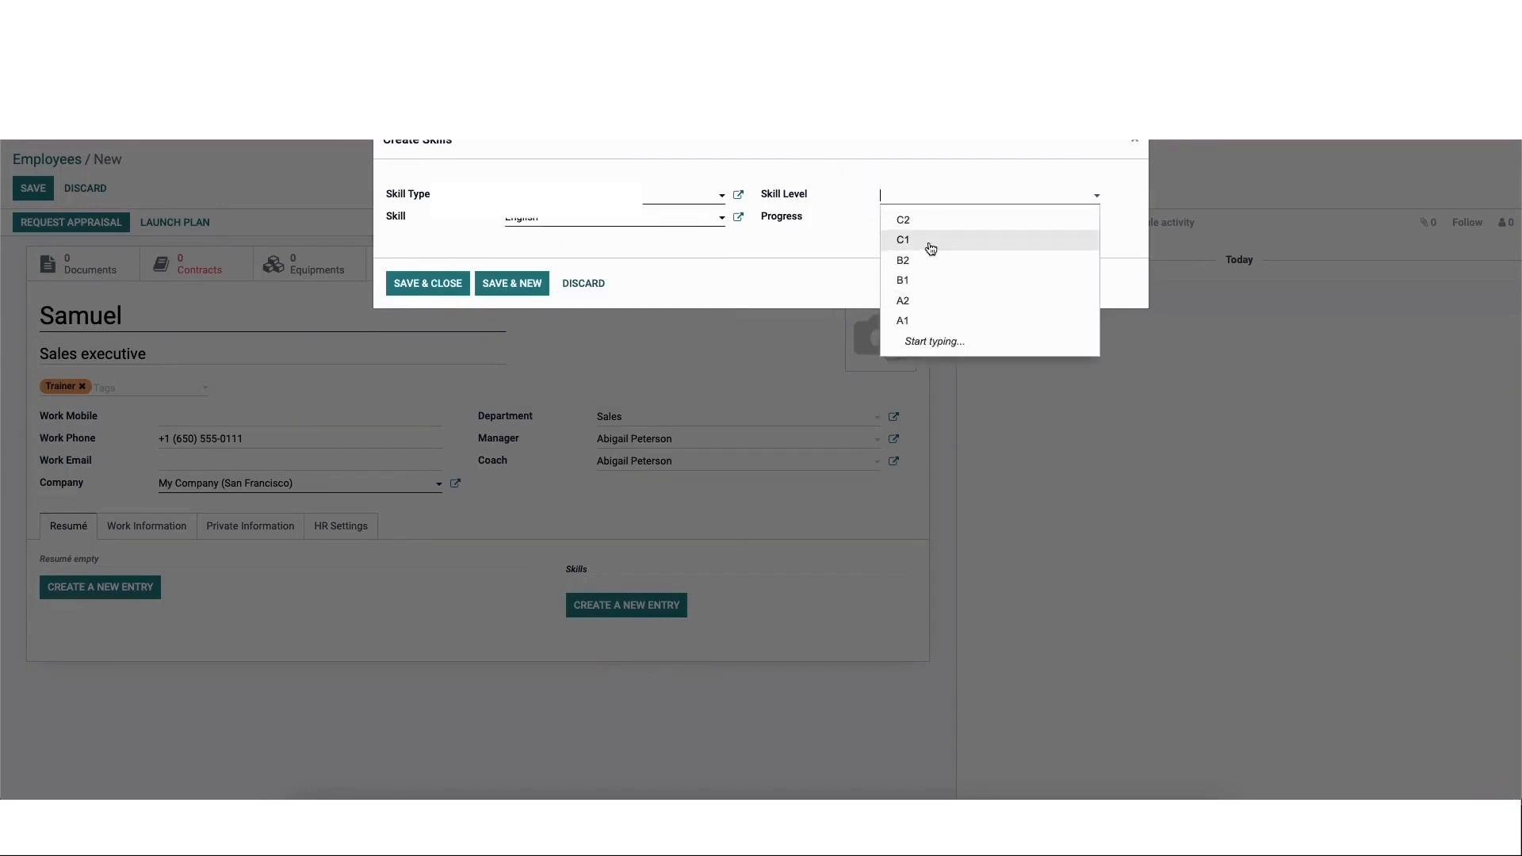
{"action": "left_click", "coordinate": [928, 240]}
{"action": "left_click", "coordinate": [920, 196]}
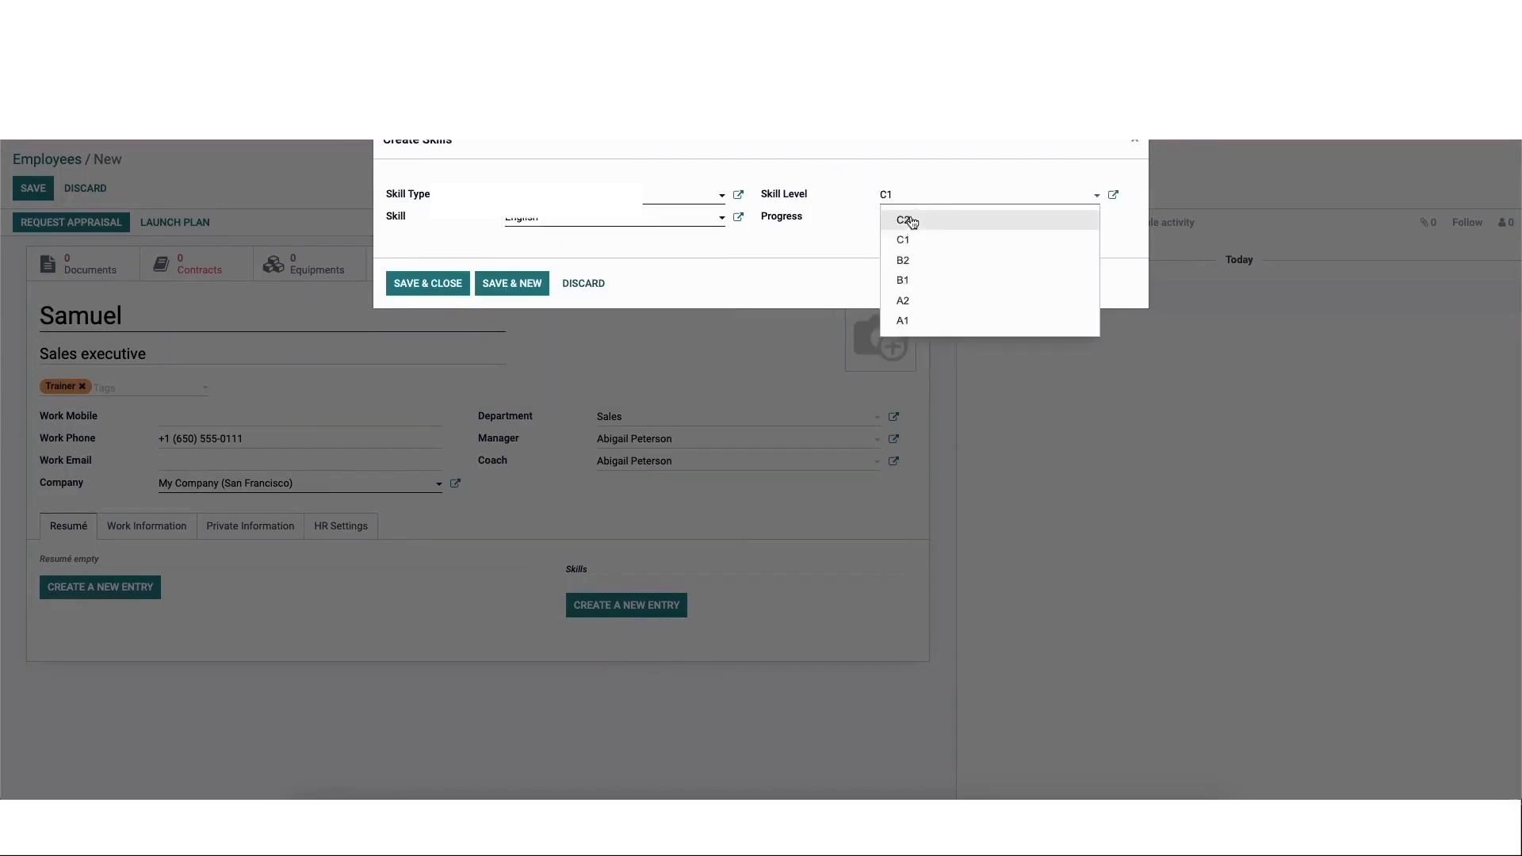
{"action": "left_click", "coordinate": [907, 217]}
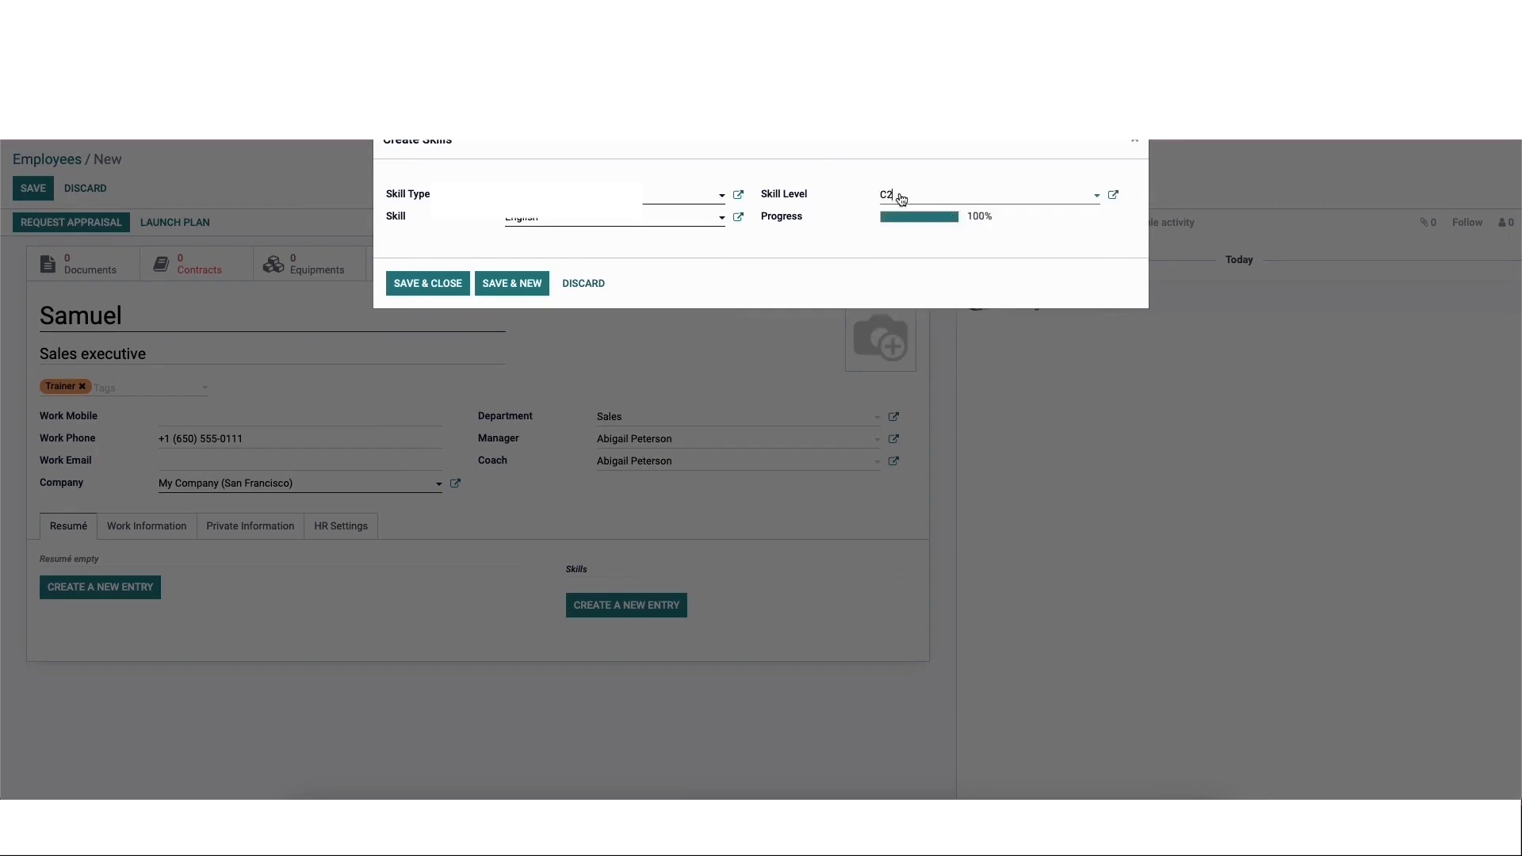
{"action": "left_click", "coordinate": [901, 198]}
{"action": "left_click", "coordinate": [906, 231]}
{"action": "left_click", "coordinate": [445, 286]}
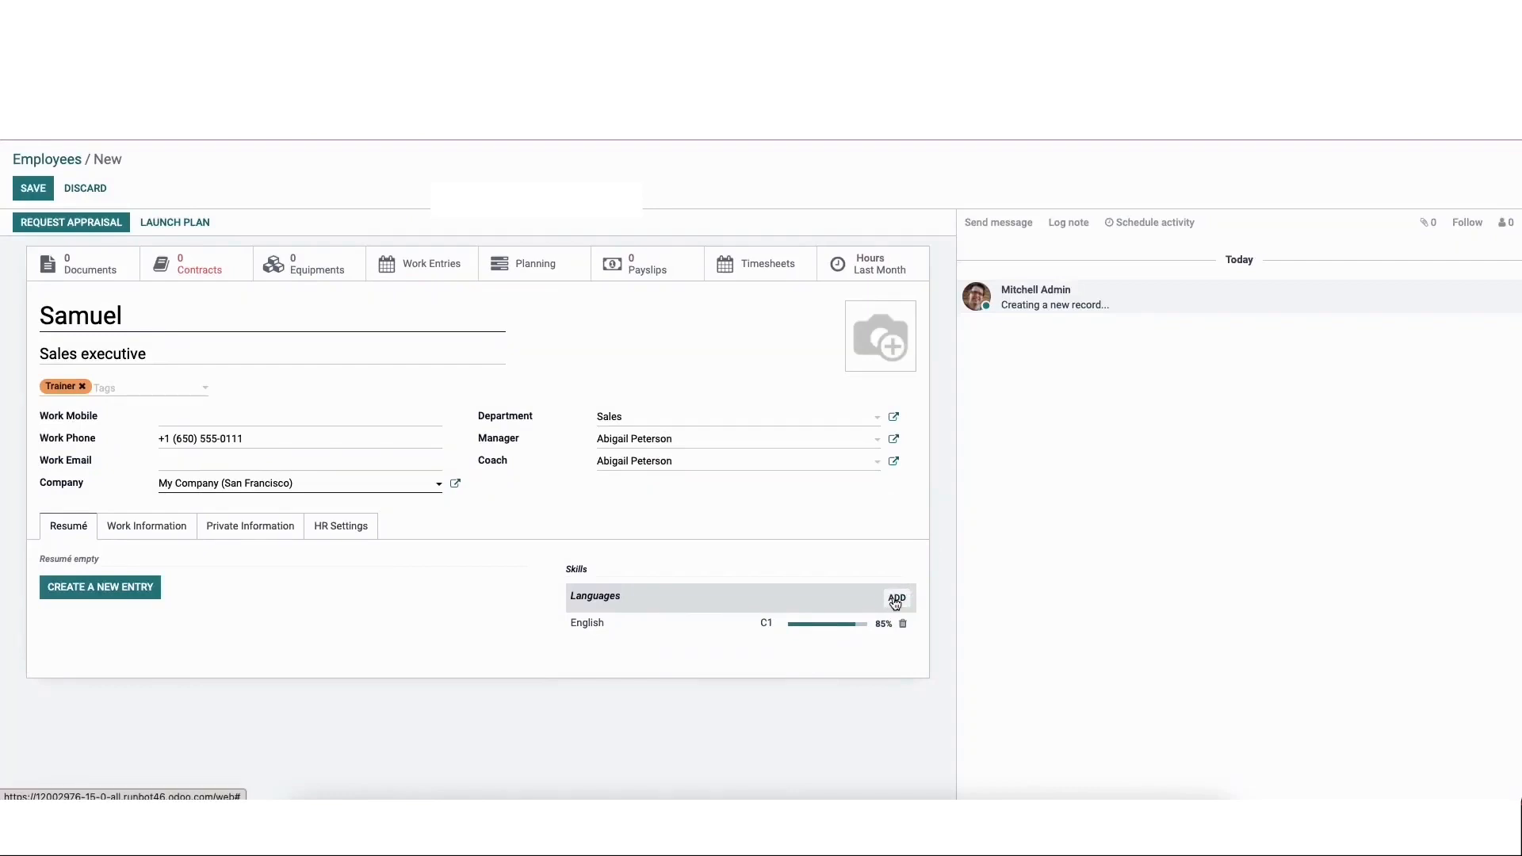
Step: Add Filipino at level B1 to the employee's Languages skills, then save and close the entry
{"action": "left_click", "coordinate": [895, 600]}
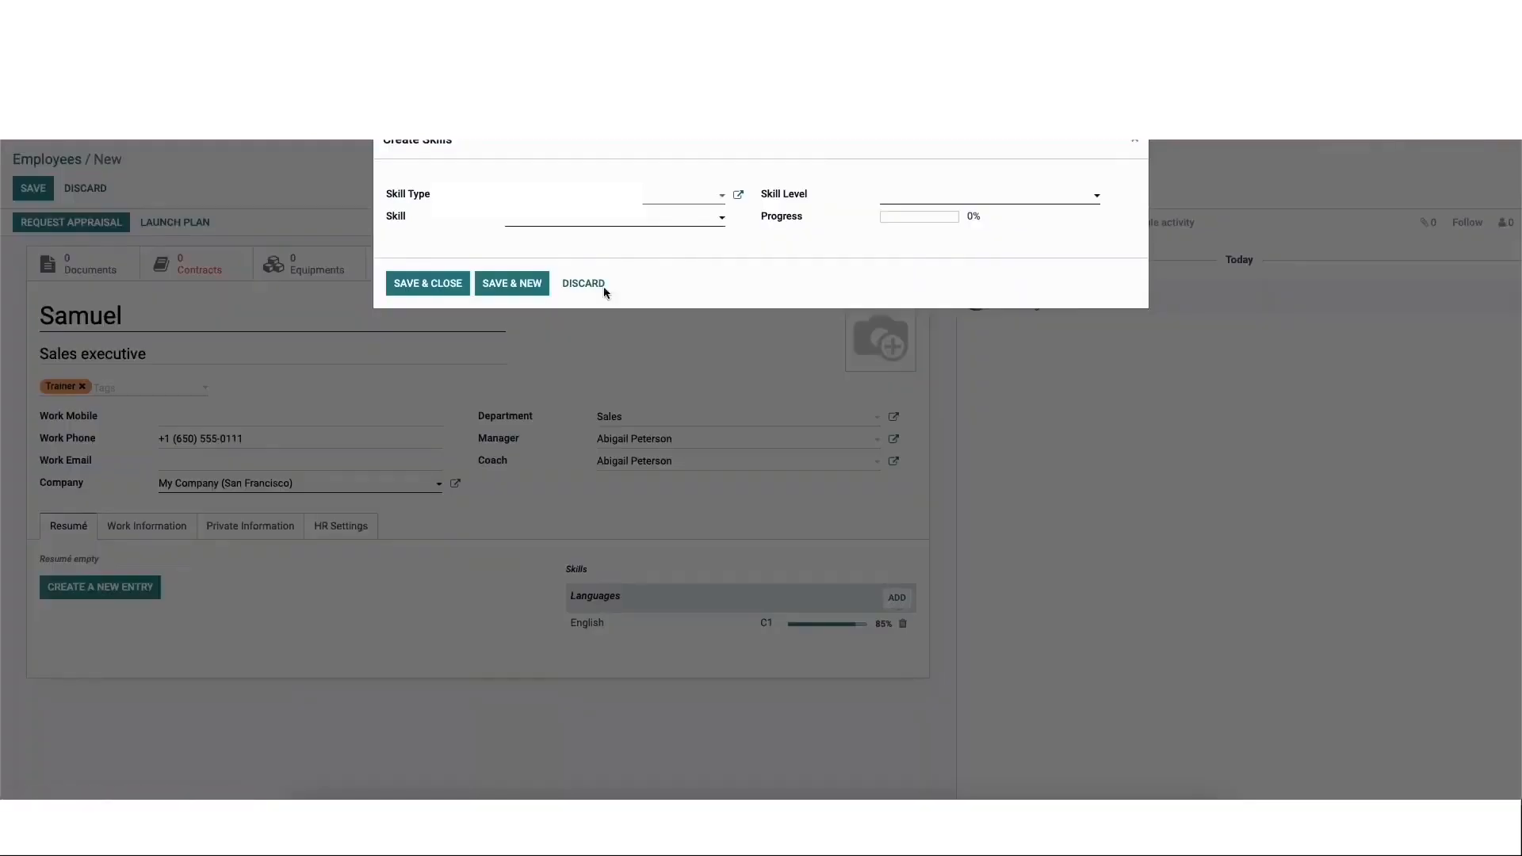
{"action": "left_click", "coordinate": [555, 219]}
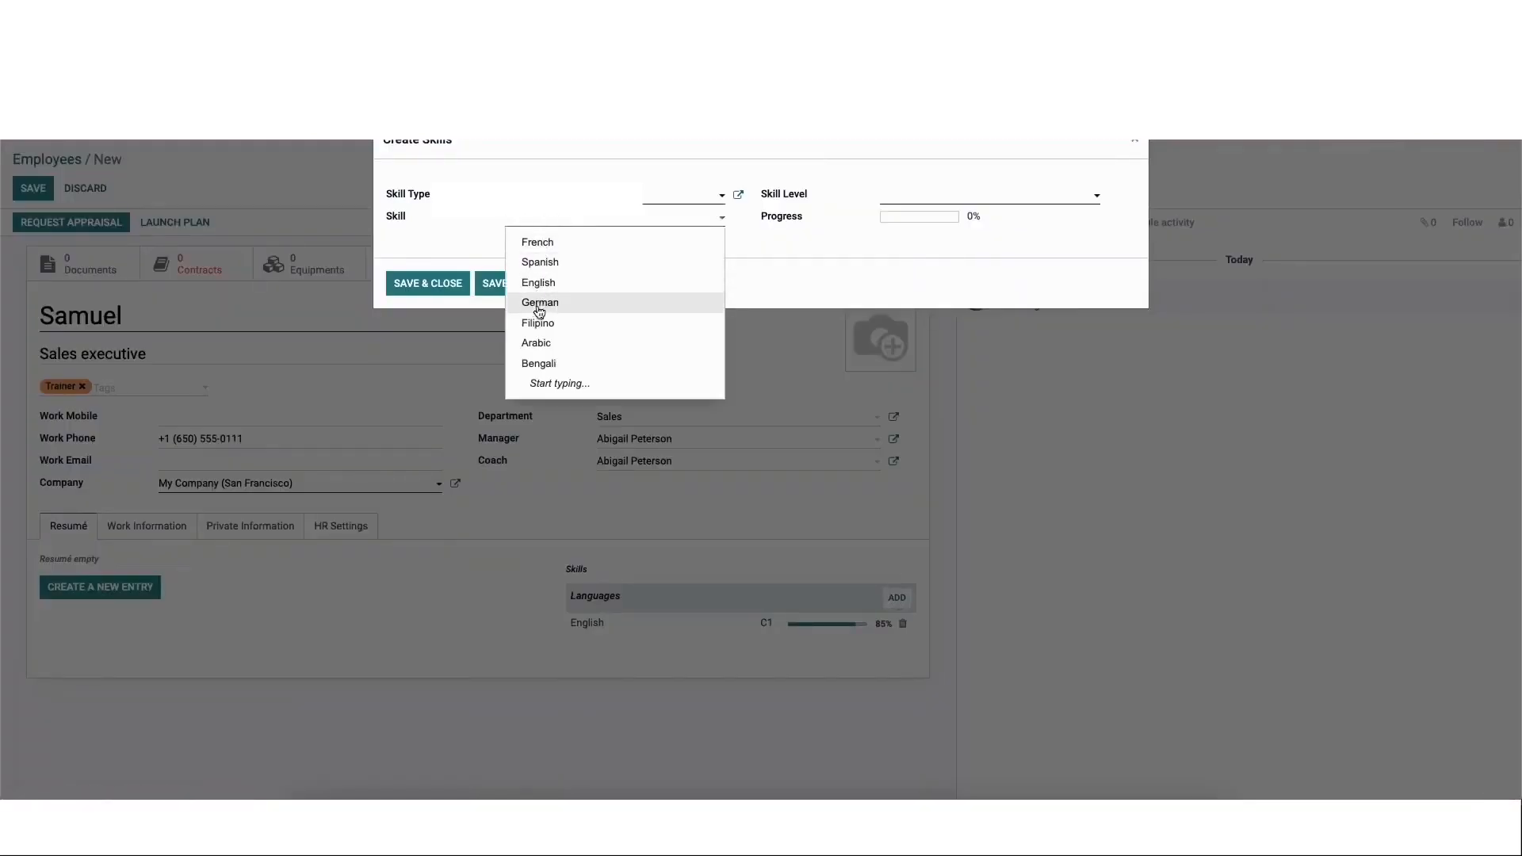
{"action": "left_click", "coordinate": [539, 304]}
{"action": "left_click", "coordinate": [988, 190]}
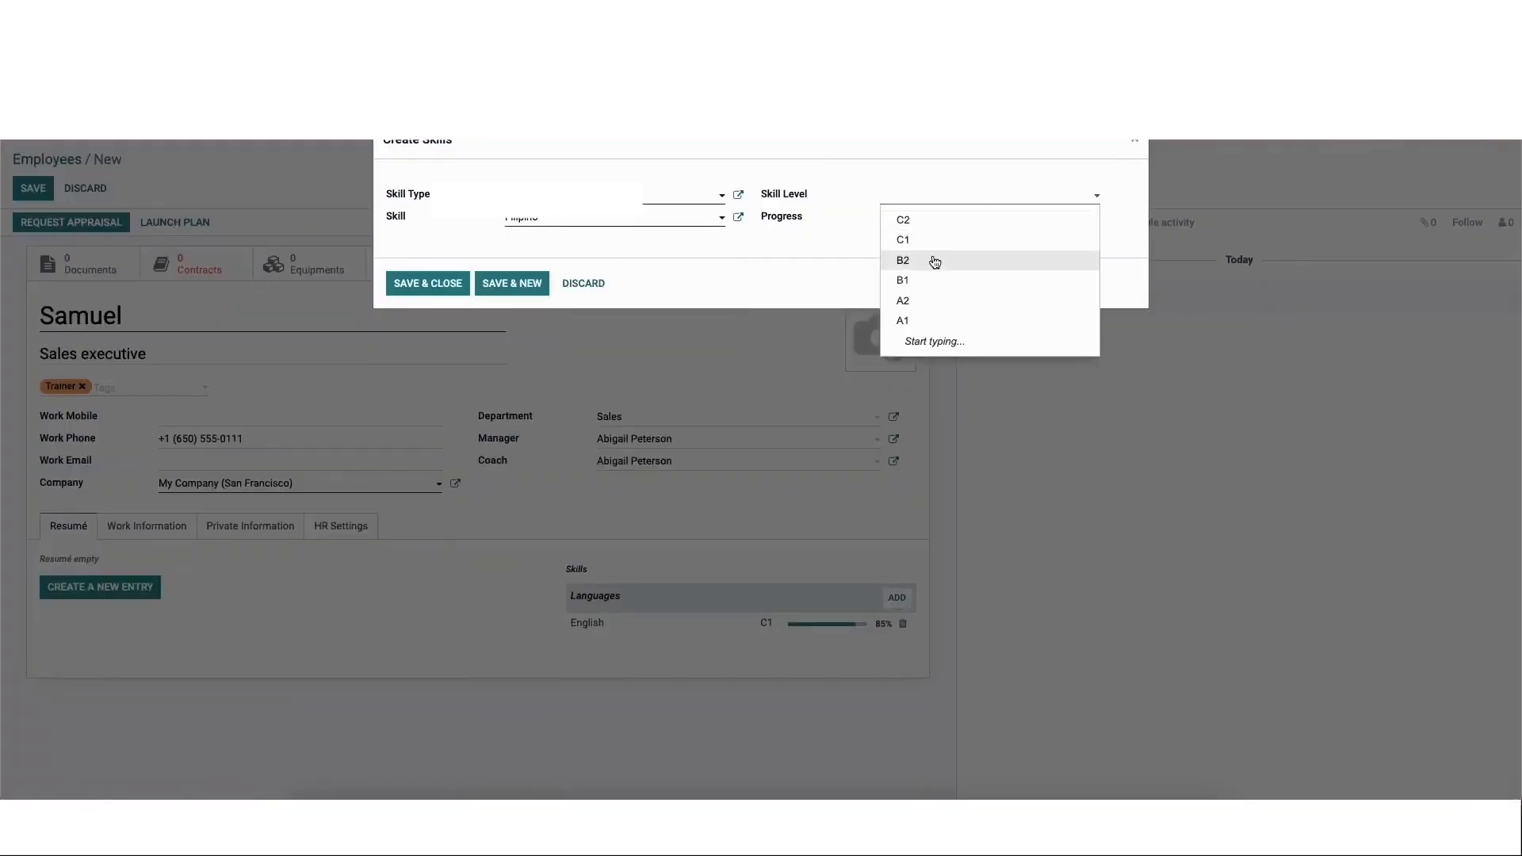
{"action": "left_click", "coordinate": [922, 277]}
{"action": "left_click", "coordinate": [449, 283]}
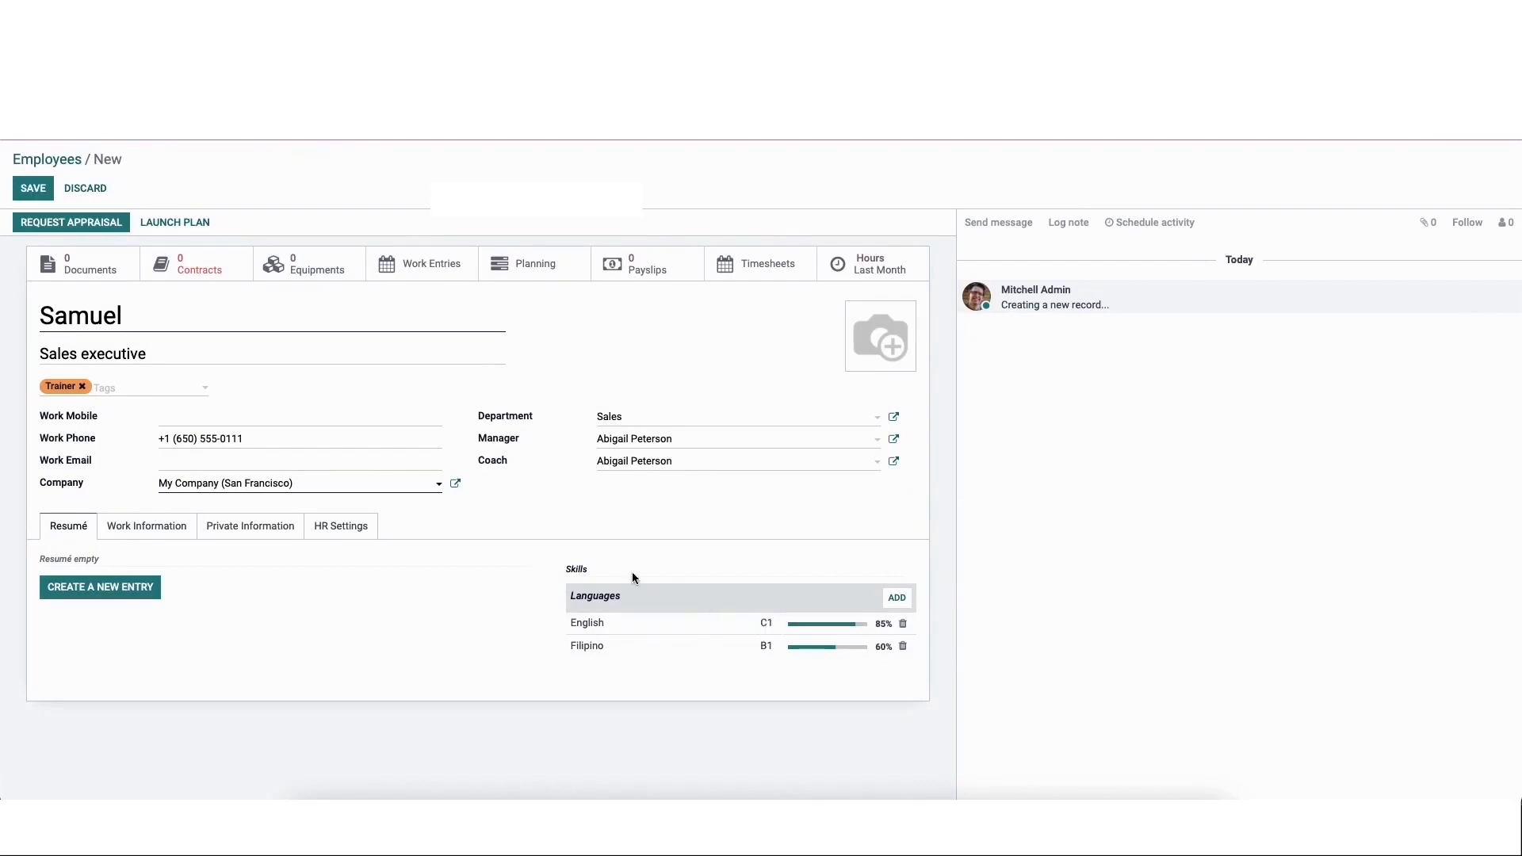
Step: In the work information, check the available time-off approvers without choosing one, and set the default planning role to Sales Executive
{"action": "left_click", "coordinate": [158, 533]}
{"action": "scroll", "coordinate": [285, 564], "scroll_direction": "down", "scroll_amount": 3}
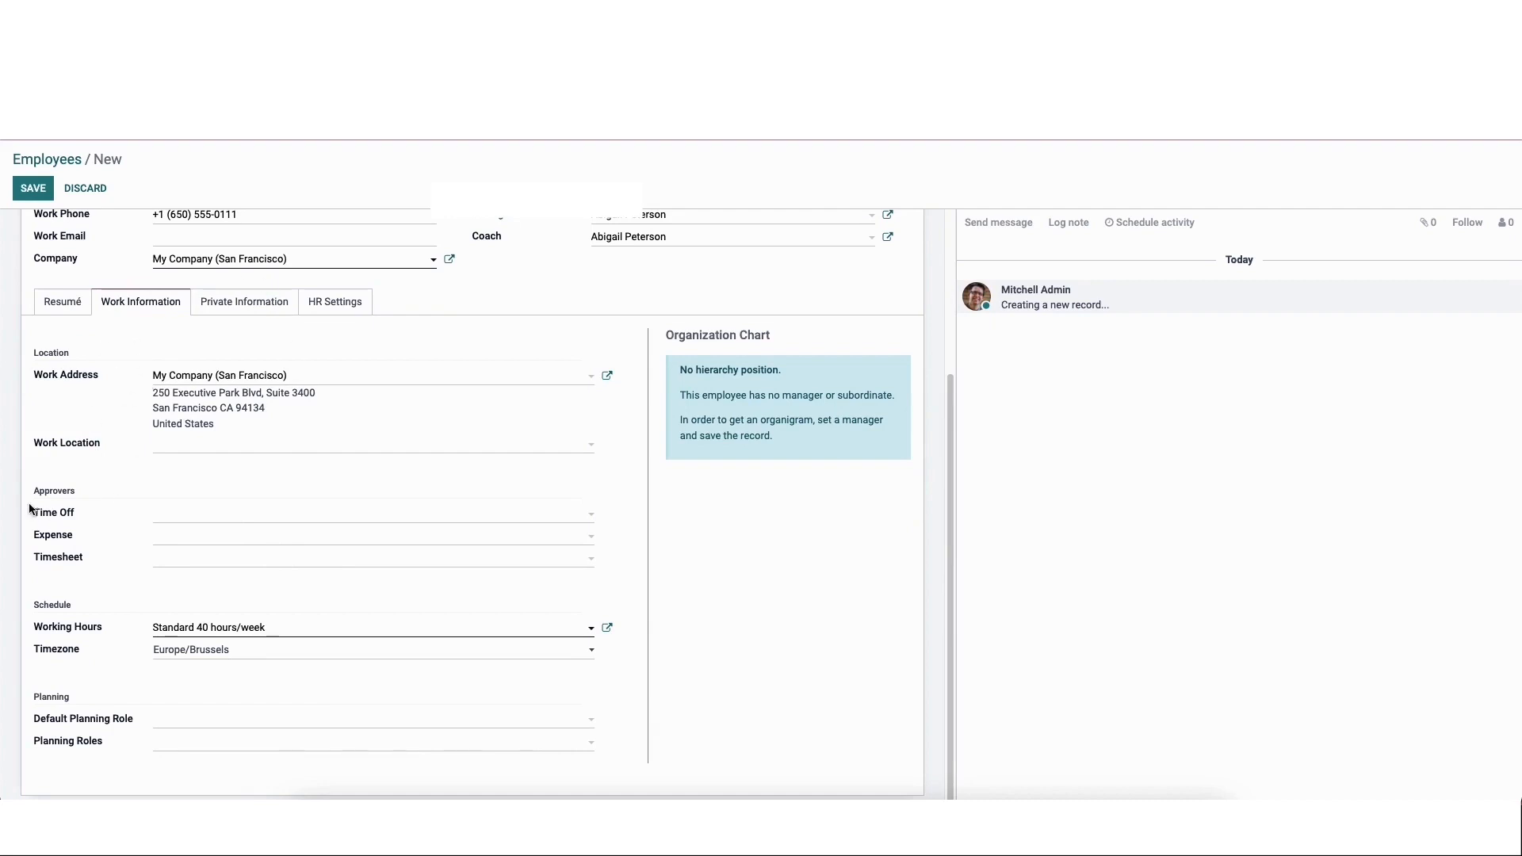
{"action": "left_click", "coordinate": [187, 520]}
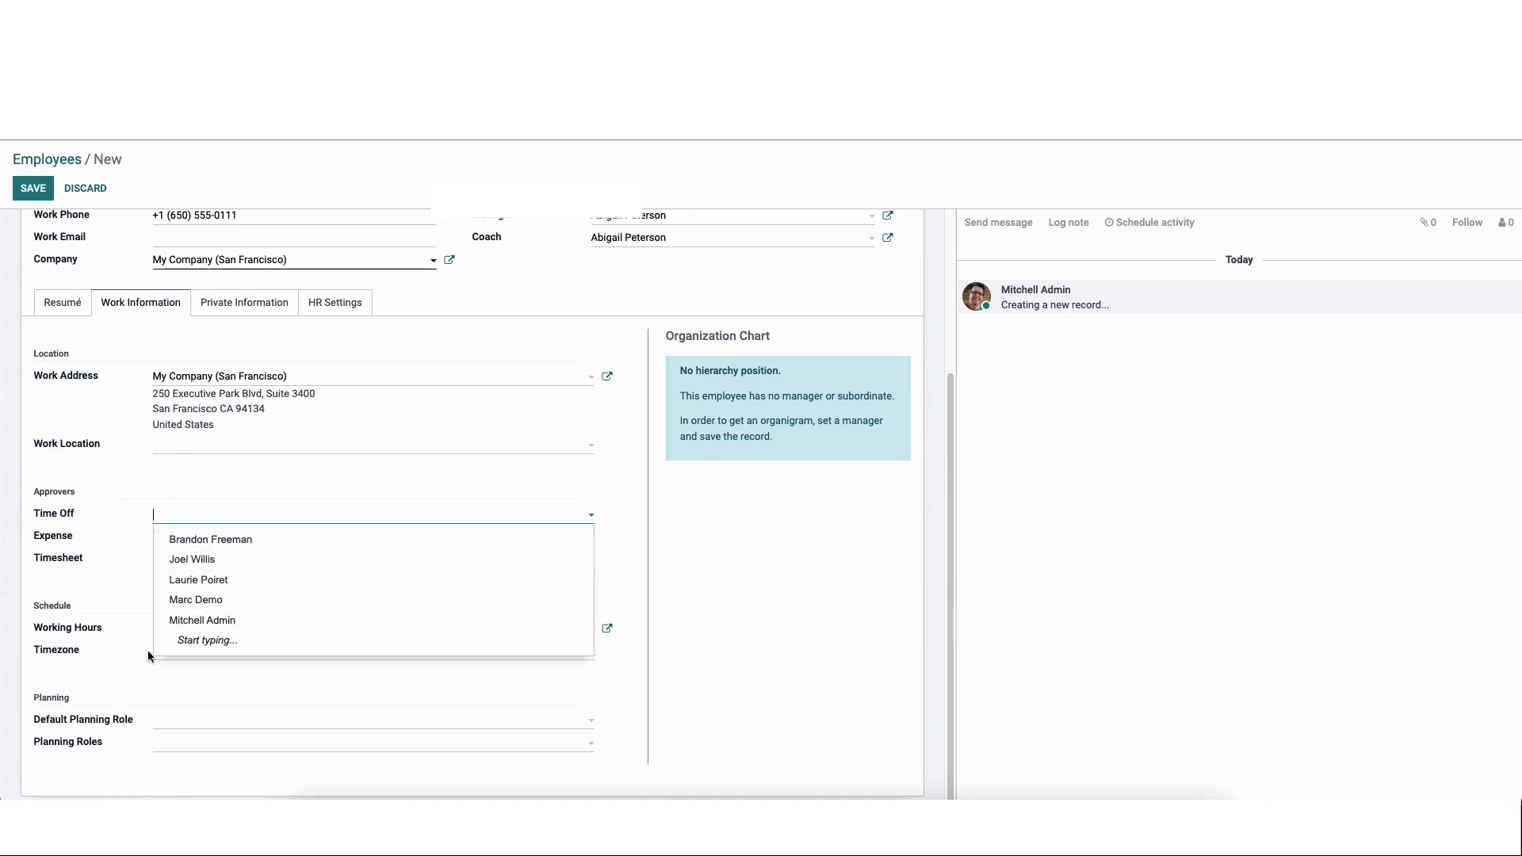
{"action": "left_click", "coordinate": [170, 459]}
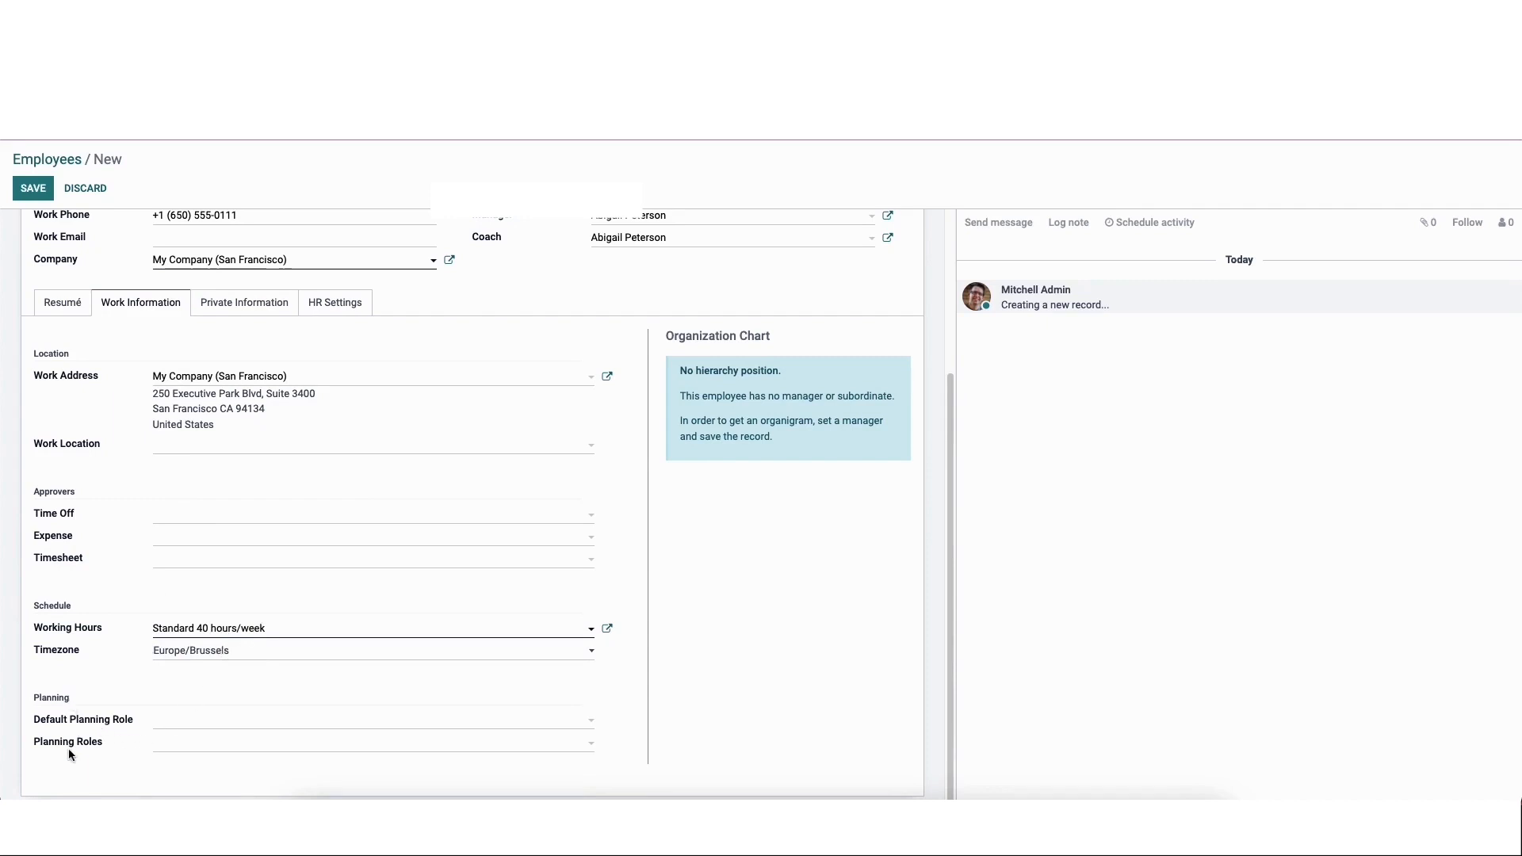
{"action": "left_click", "coordinate": [180, 731]}
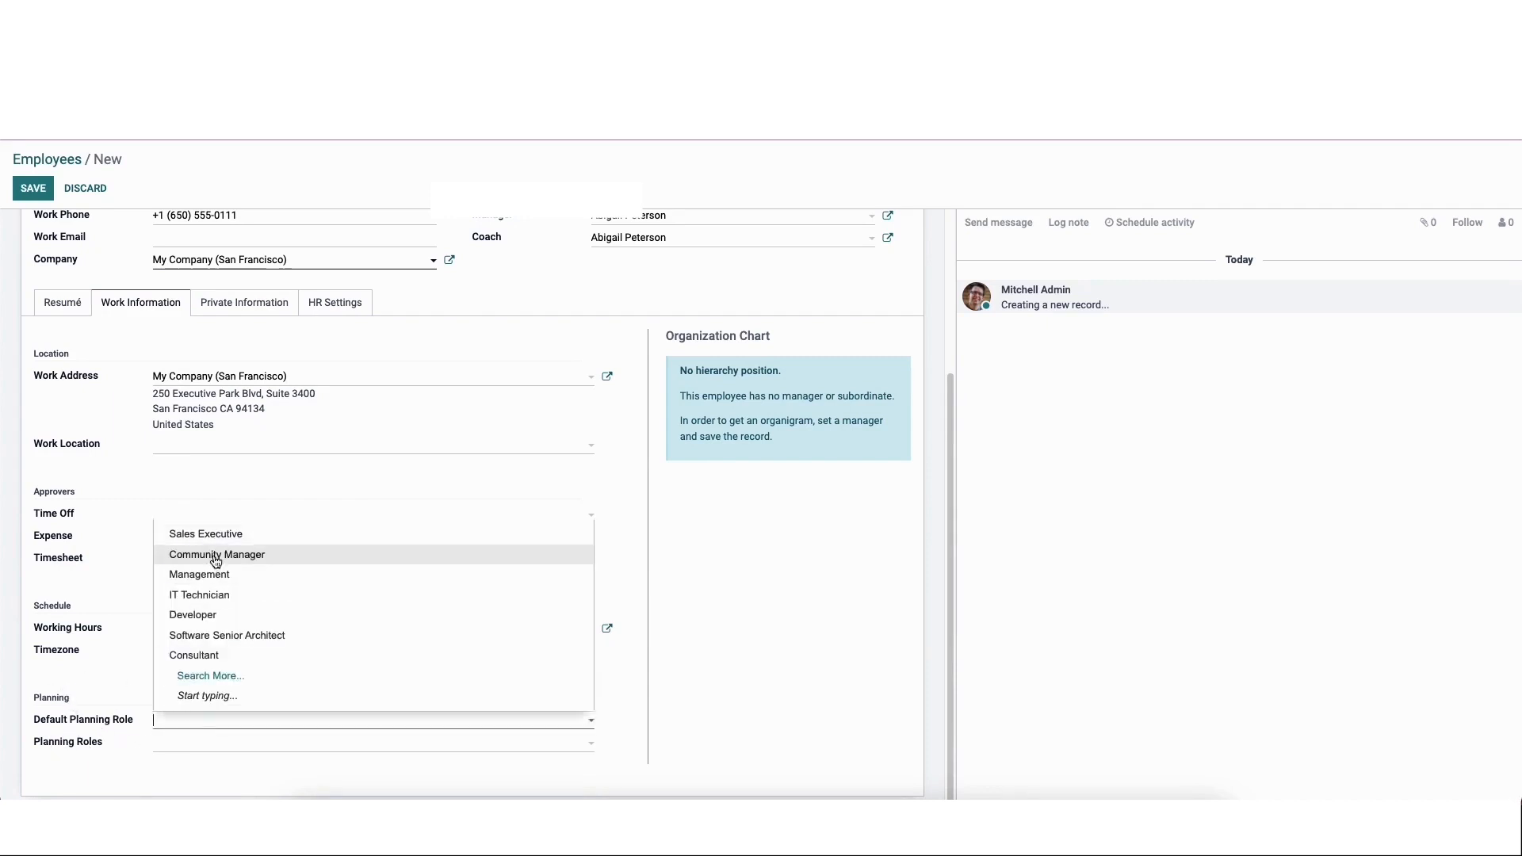
{"action": "left_click", "coordinate": [228, 534]}
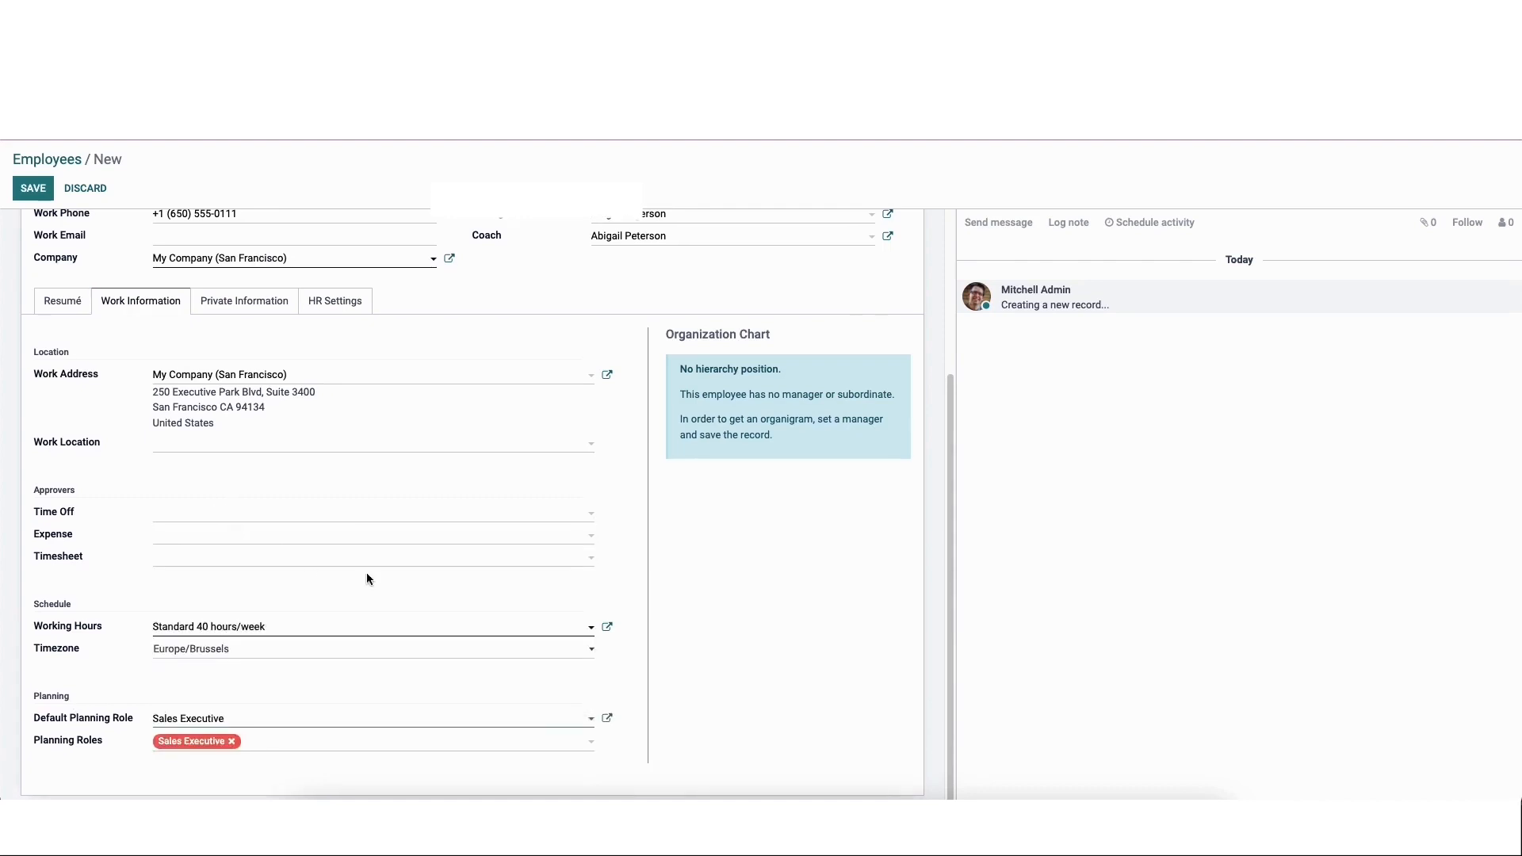
Step: In the employee's private information, set the language to English (US) and the gender to Male, leaving the date of birth empty
{"action": "scroll", "coordinate": [367, 577], "scroll_direction": "up", "scroll_amount": 3}
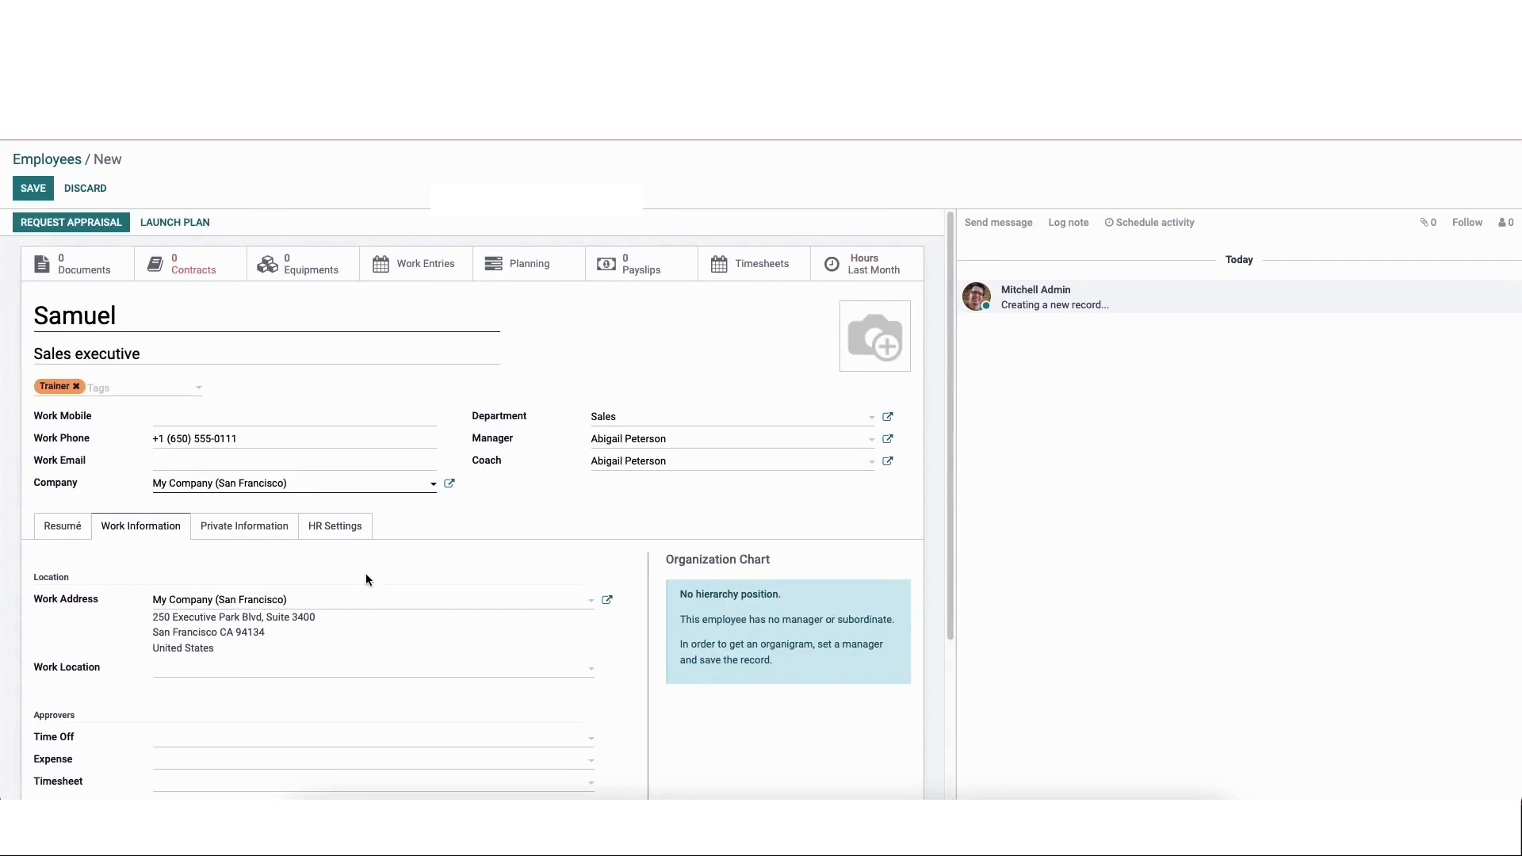
{"action": "left_click", "coordinate": [233, 529]}
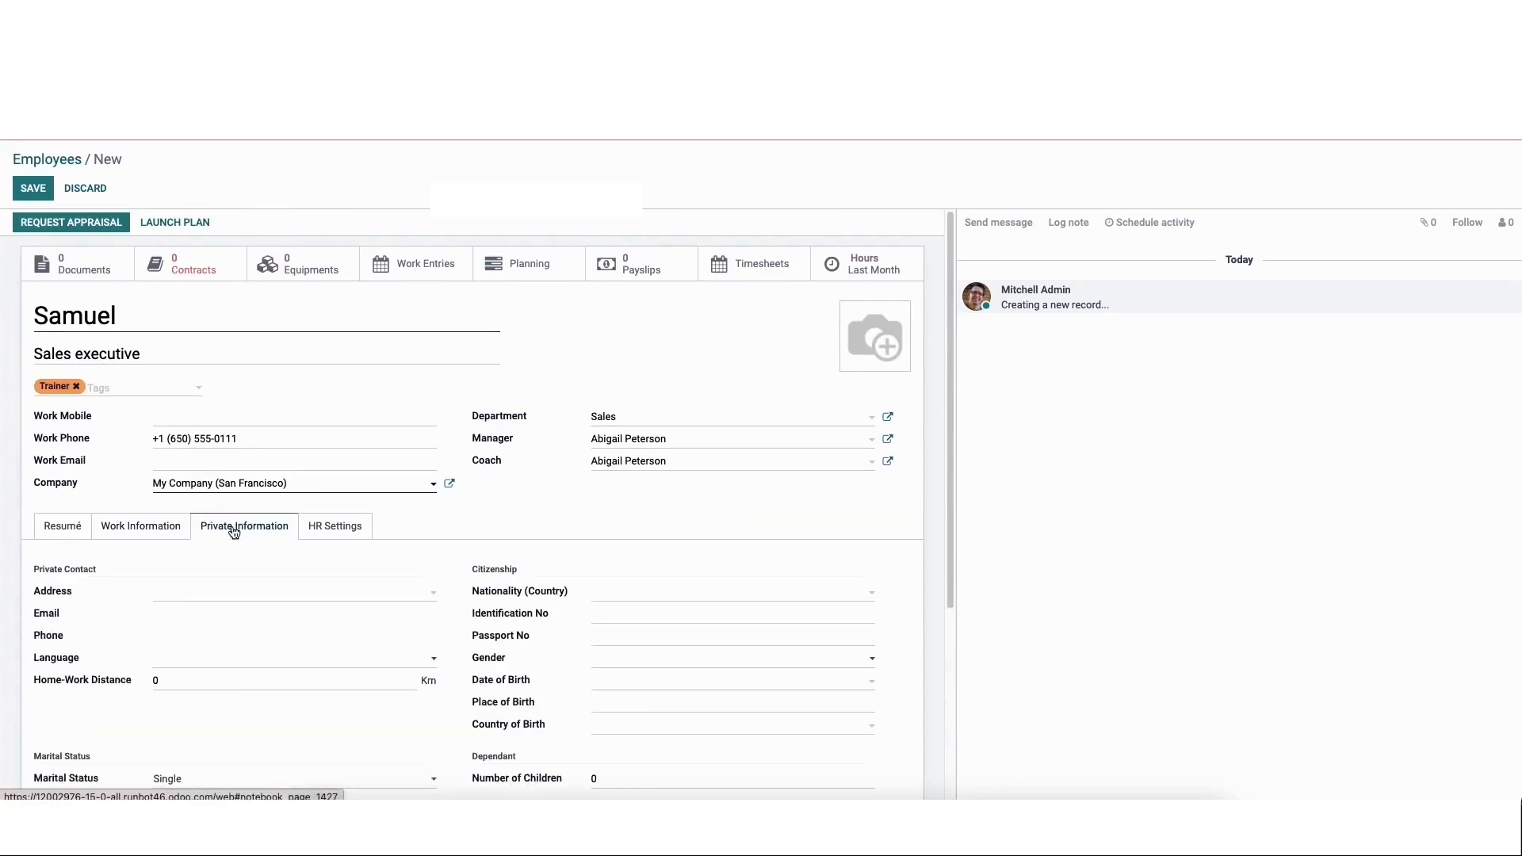
{"action": "scroll", "coordinate": [284, 550], "scroll_direction": "down", "scroll_amount": 4}
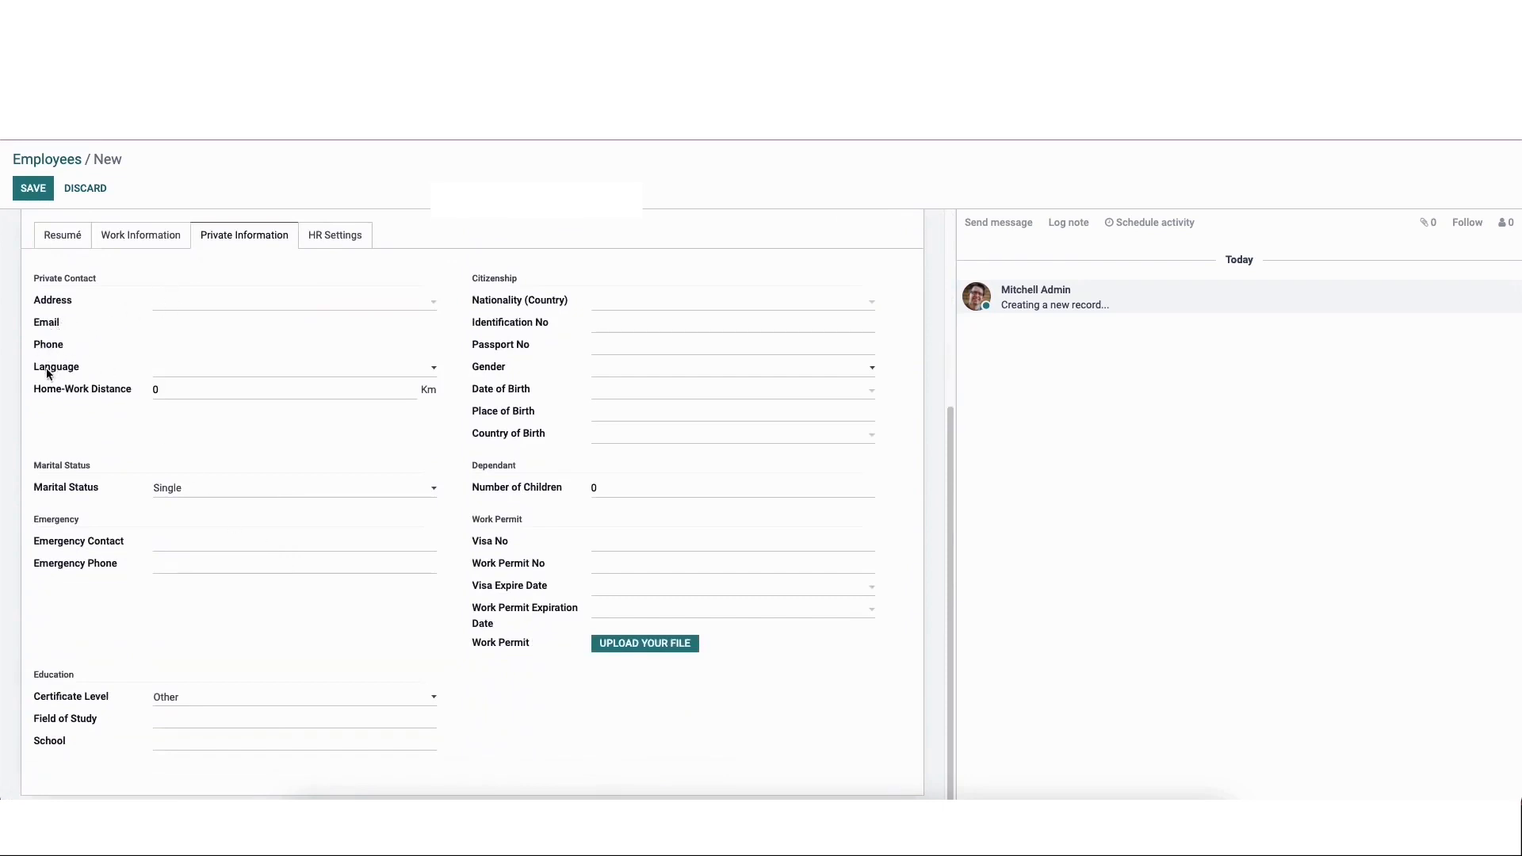
{"action": "left_click", "coordinate": [194, 377]}
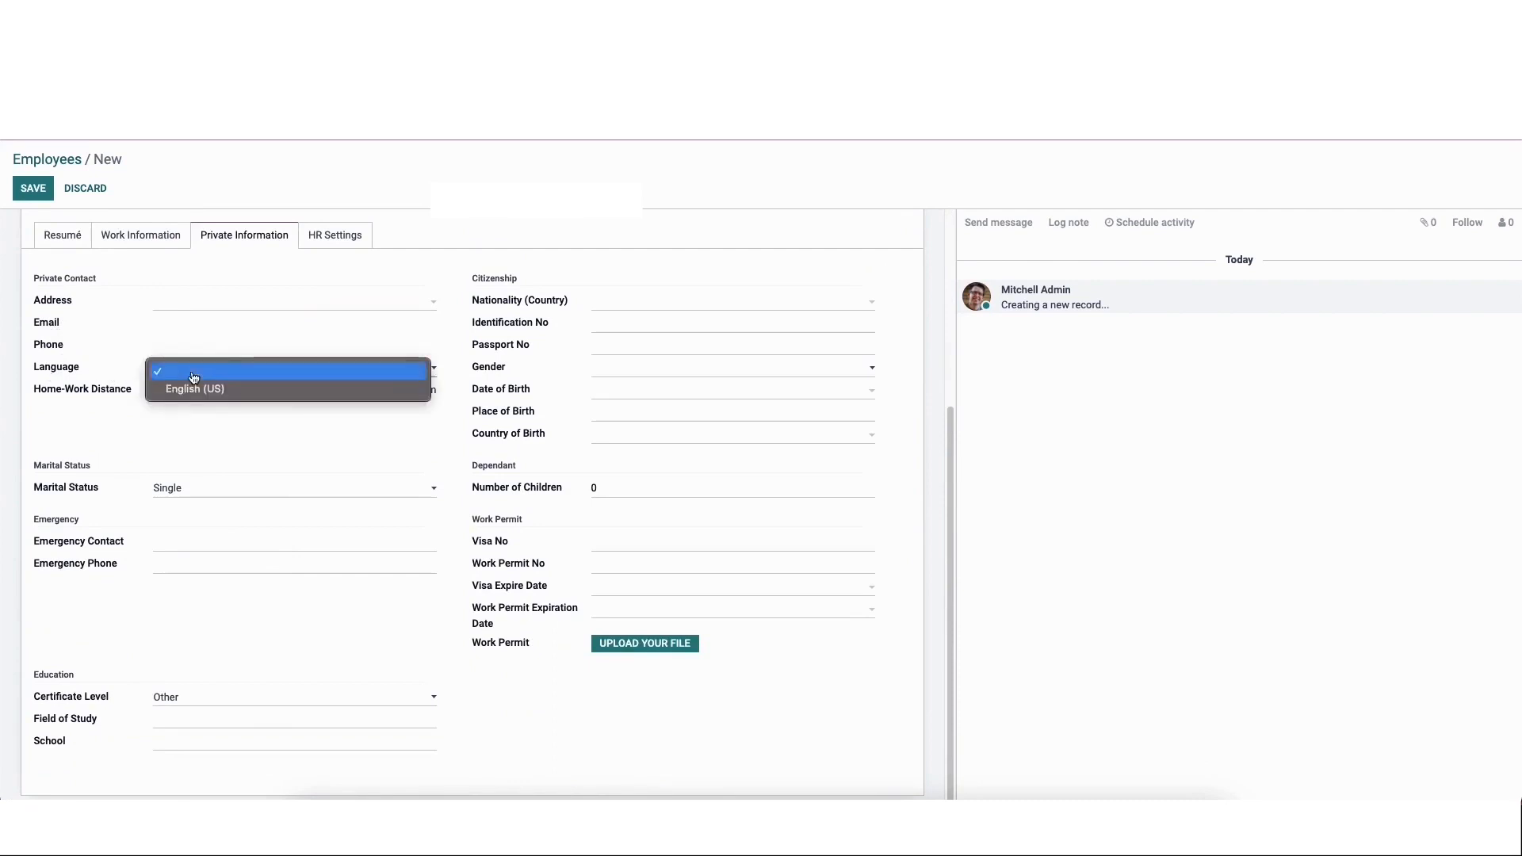
{"action": "left_click", "coordinate": [184, 390]}
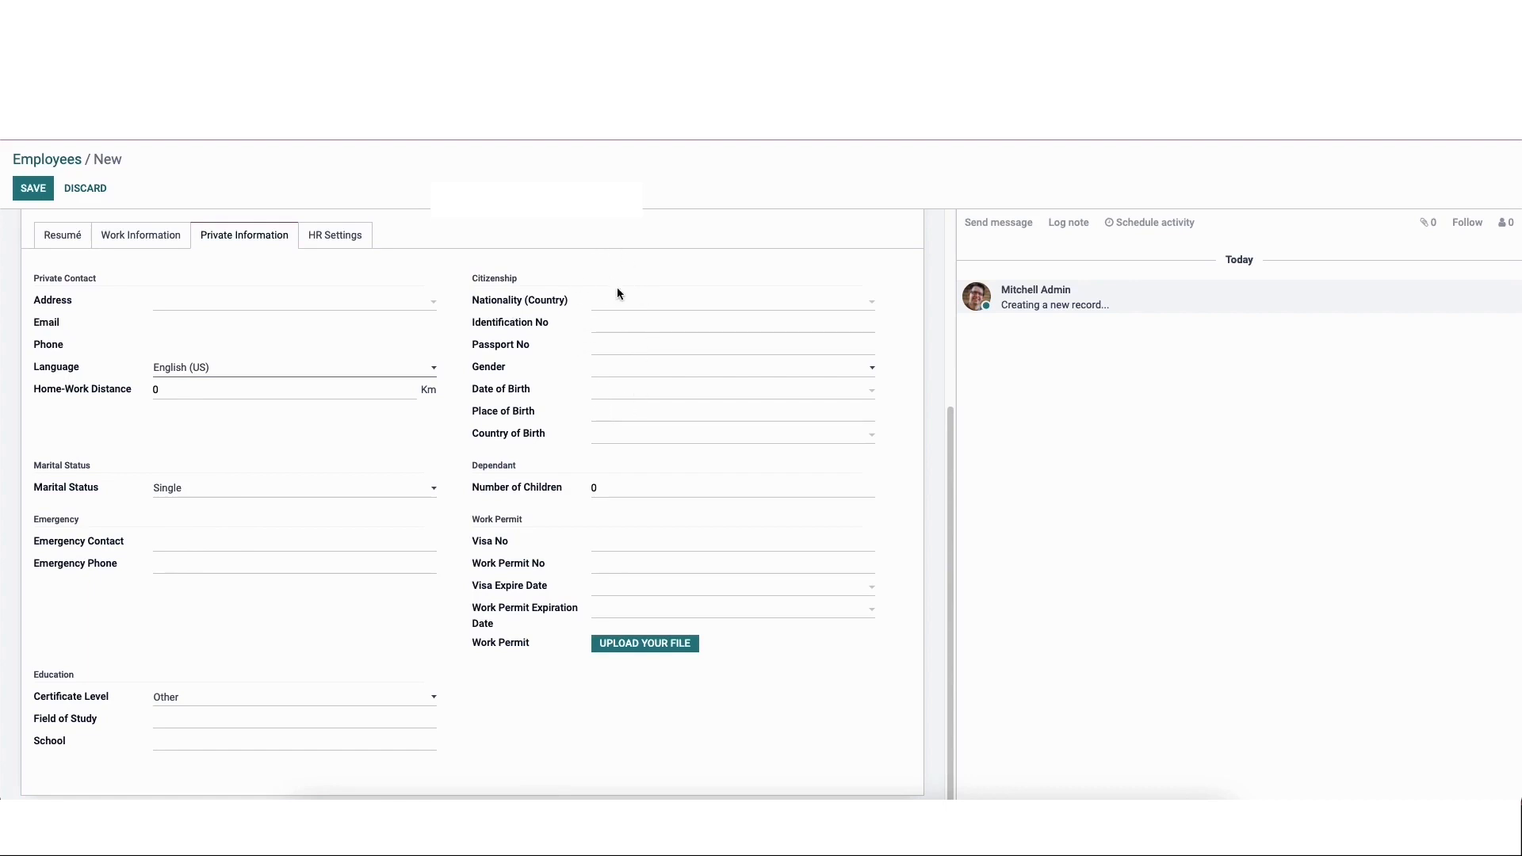
{"action": "left_click", "coordinate": [614, 373]}
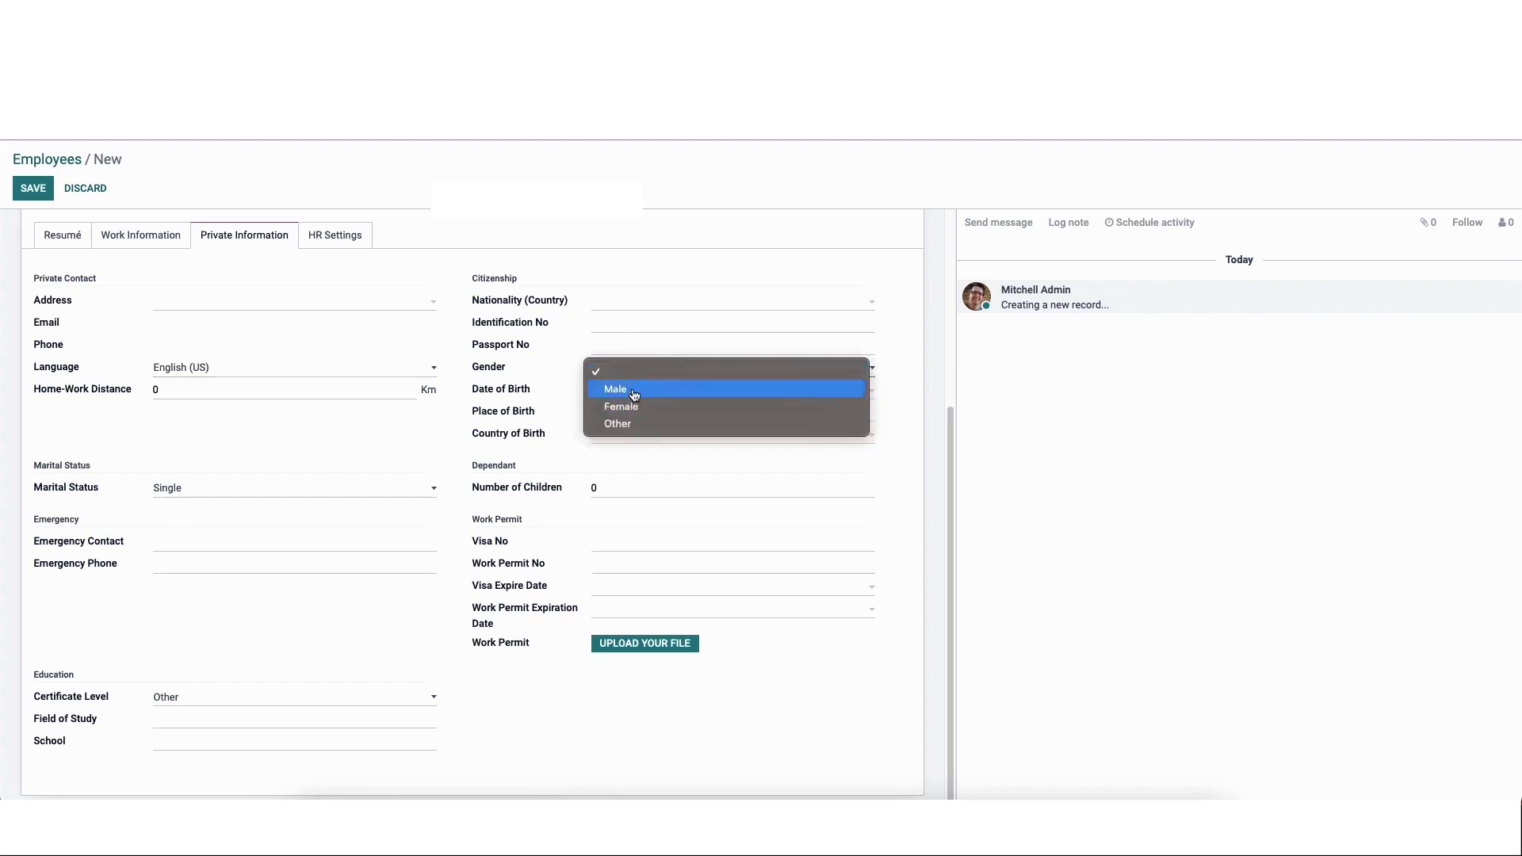
{"action": "left_click", "coordinate": [634, 393]}
{"action": "left_click", "coordinate": [670, 393]}
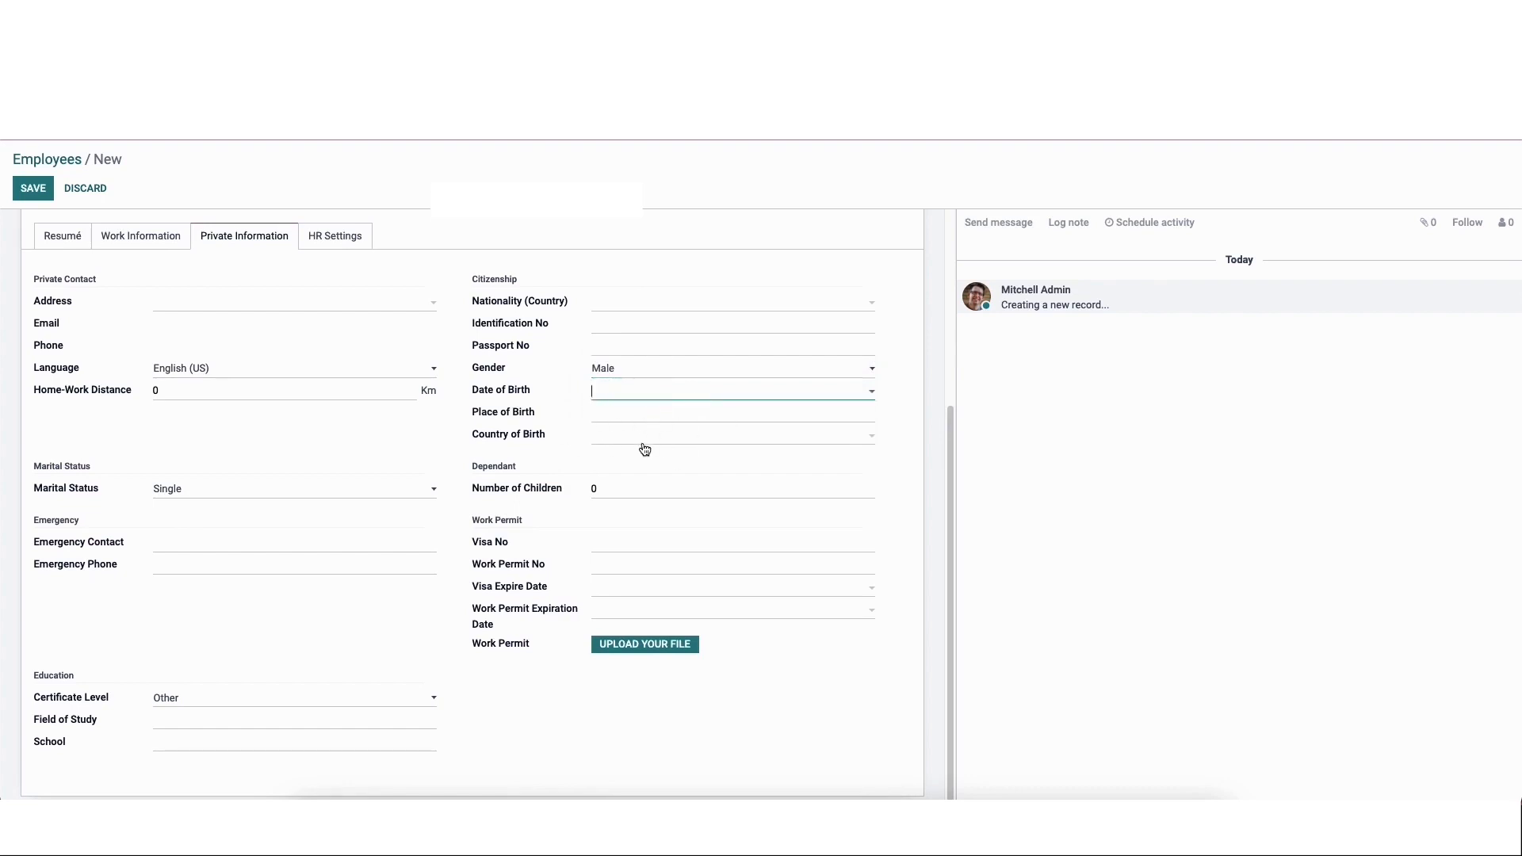
Step: View the work permit file upload and cancel it, then set the education certificate level to Bachelor
{"action": "left_click", "coordinate": [644, 649]}
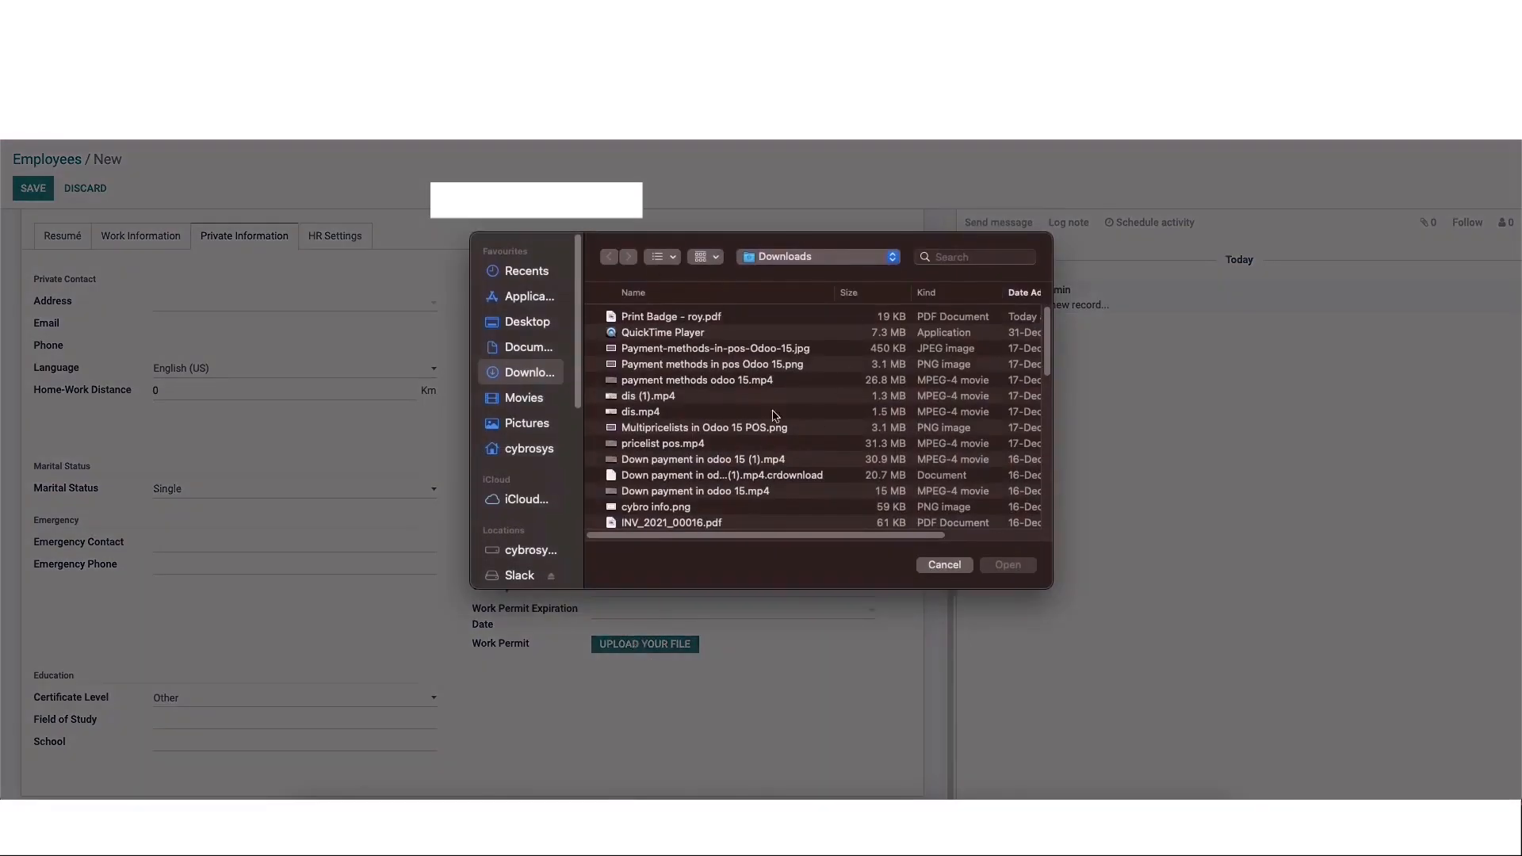
{"action": "left_click", "coordinate": [955, 566]}
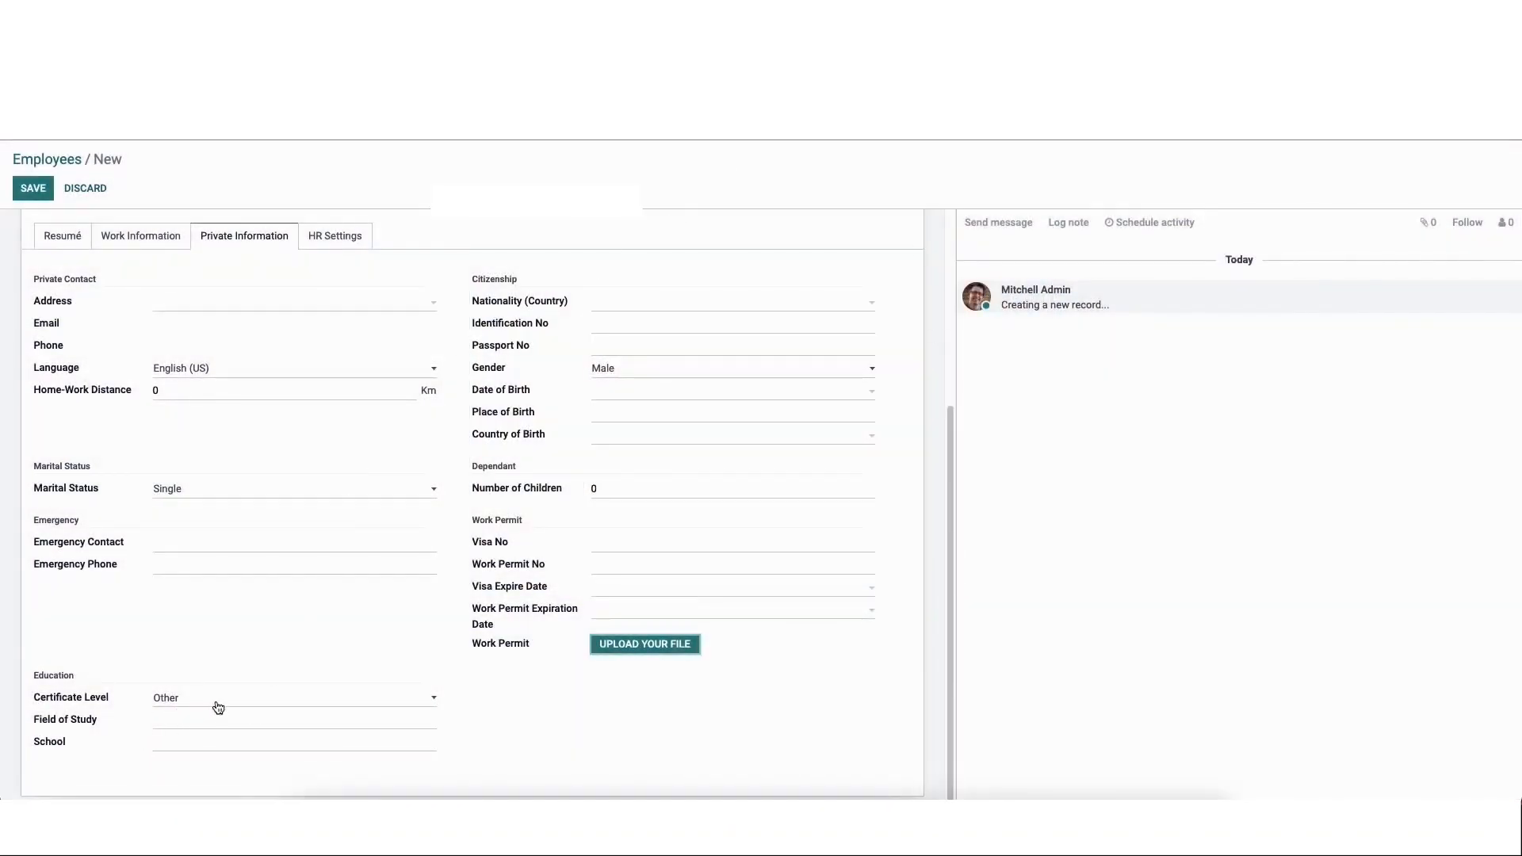
{"action": "left_click", "coordinate": [219, 704]}
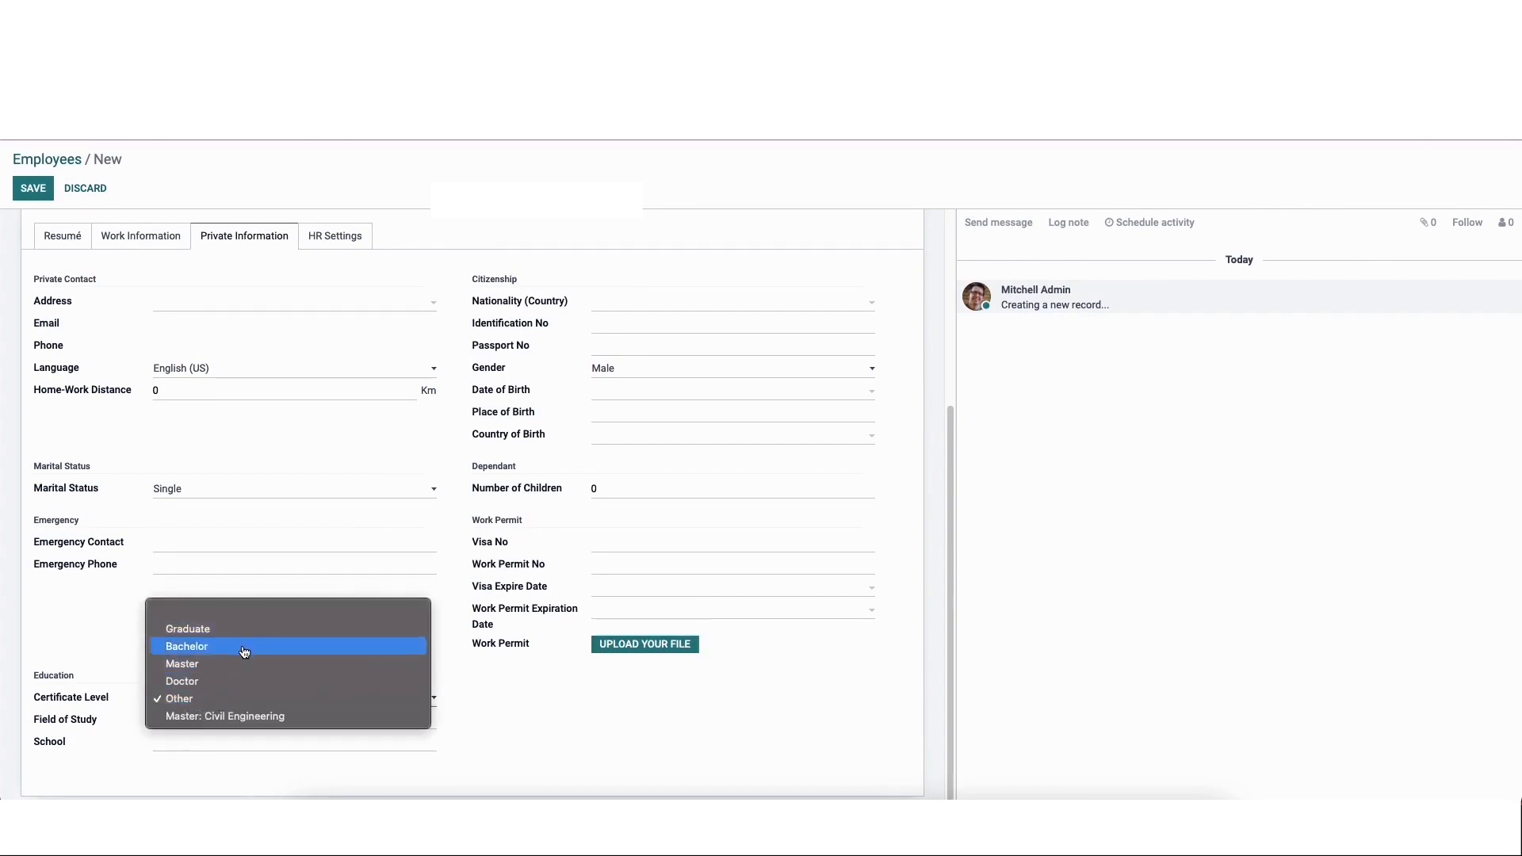
{"action": "key", "text": "Escape"}
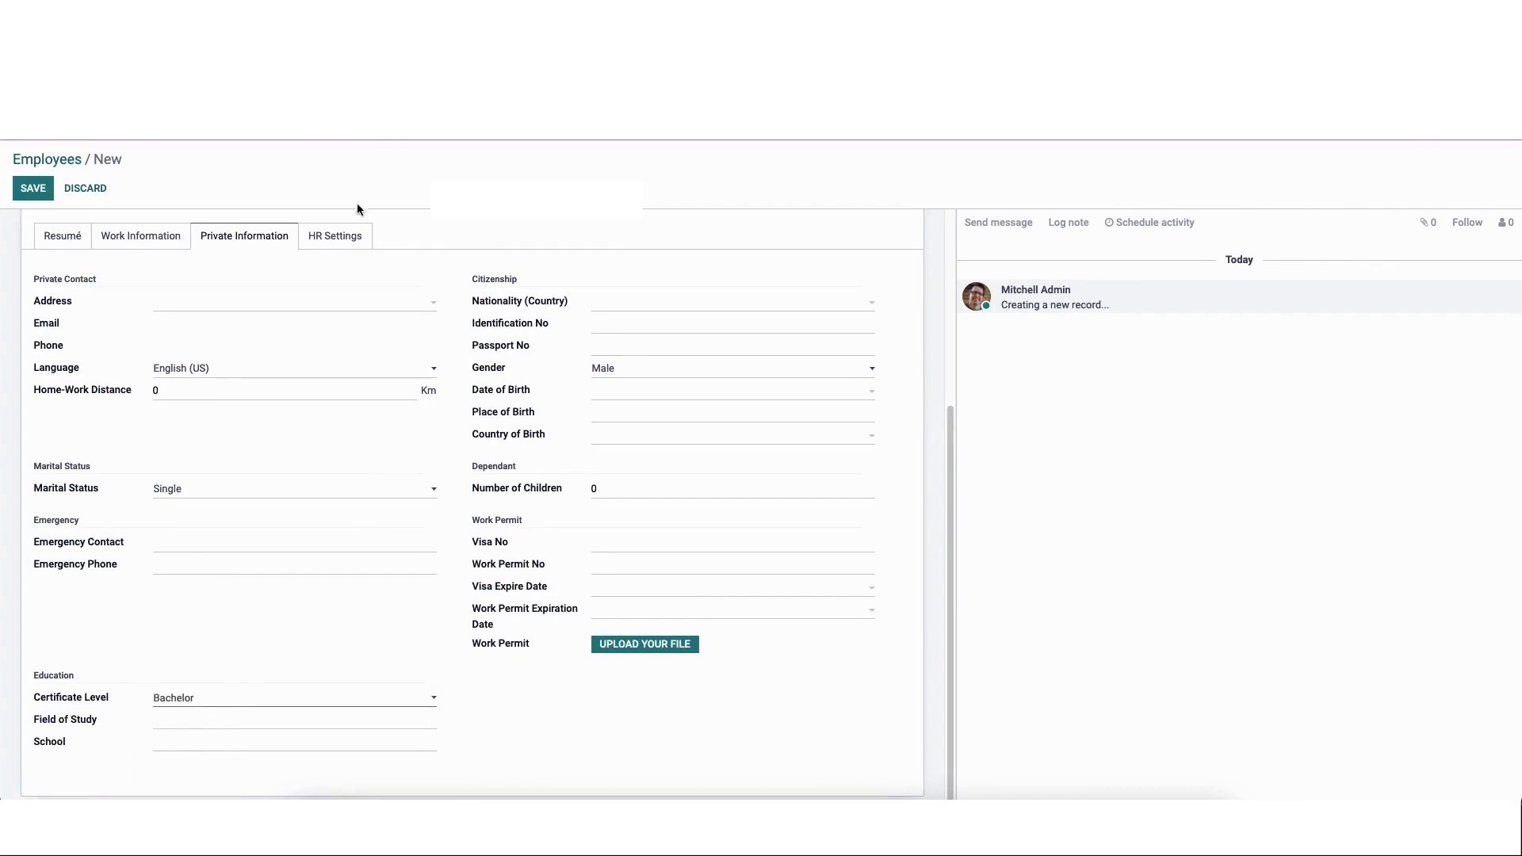
Step: Set the employee type to Trainee in the employee's HR settings
{"action": "left_click", "coordinate": [358, 245]}
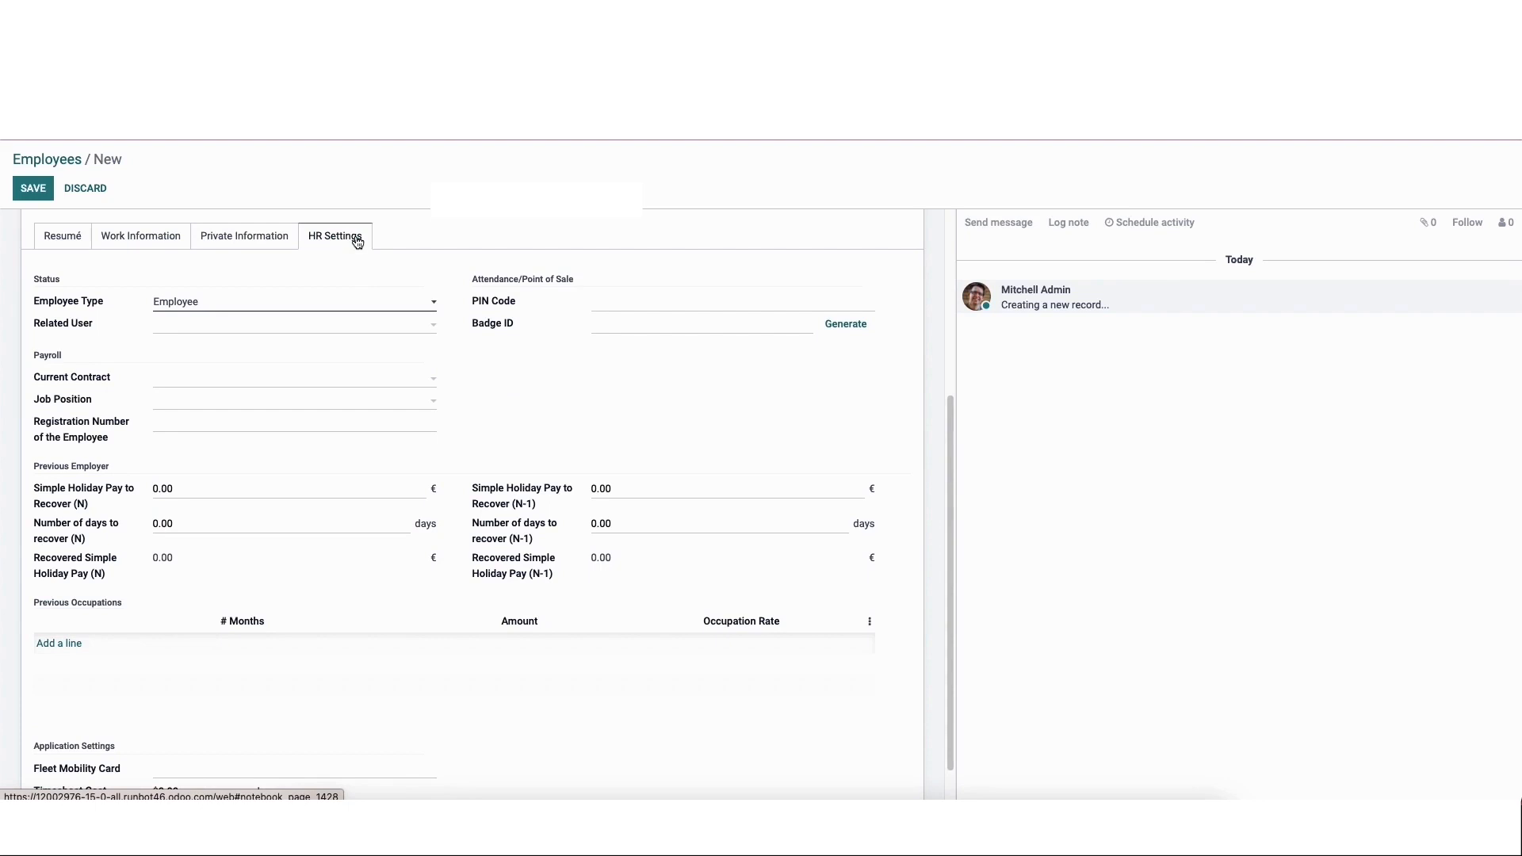
{"action": "left_click", "coordinate": [203, 303]}
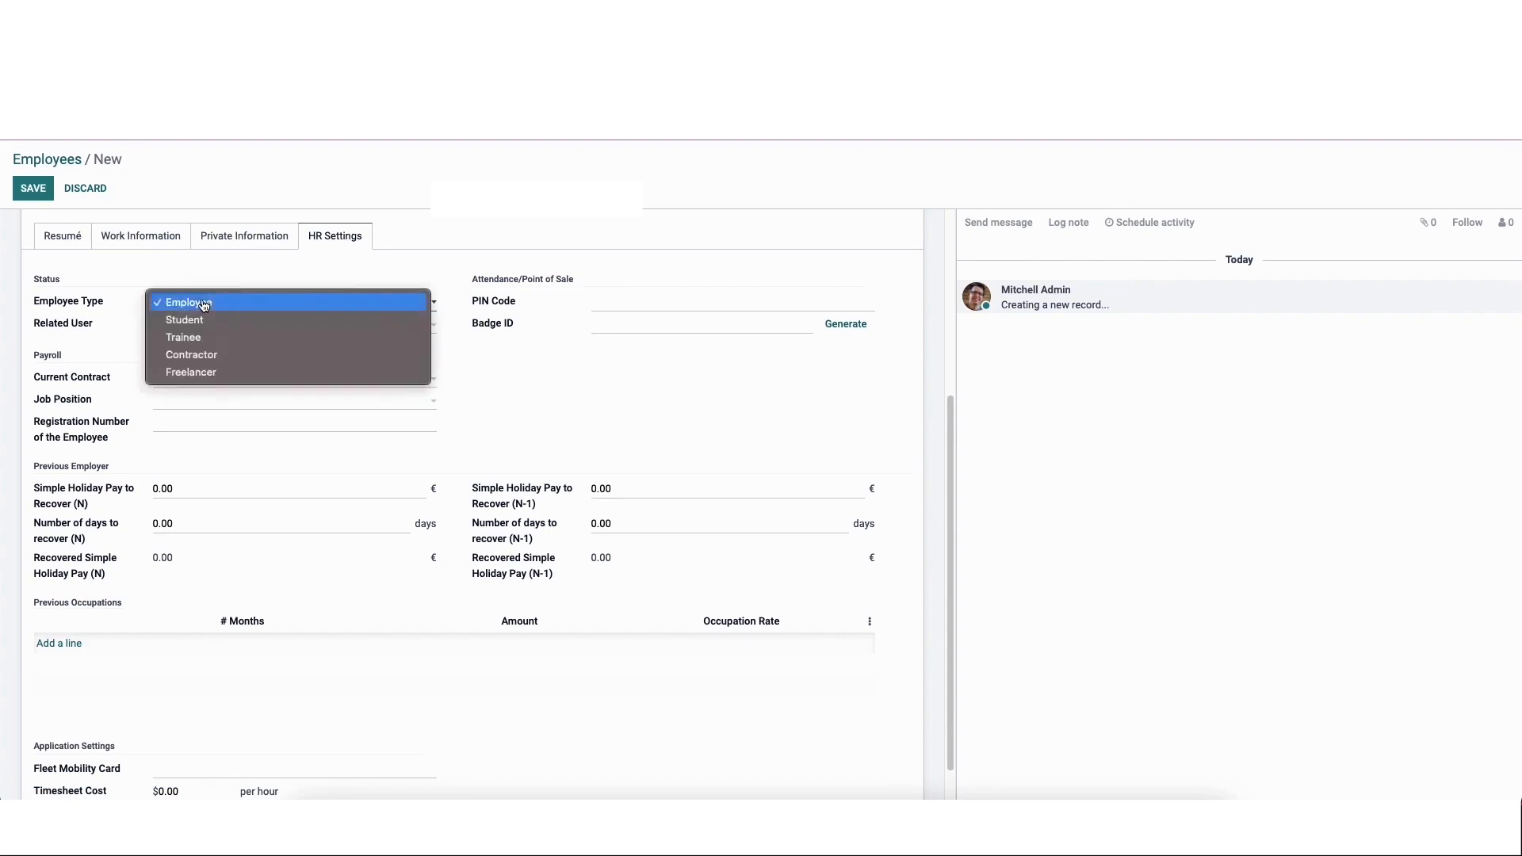
{"action": "left_click", "coordinate": [208, 341]}
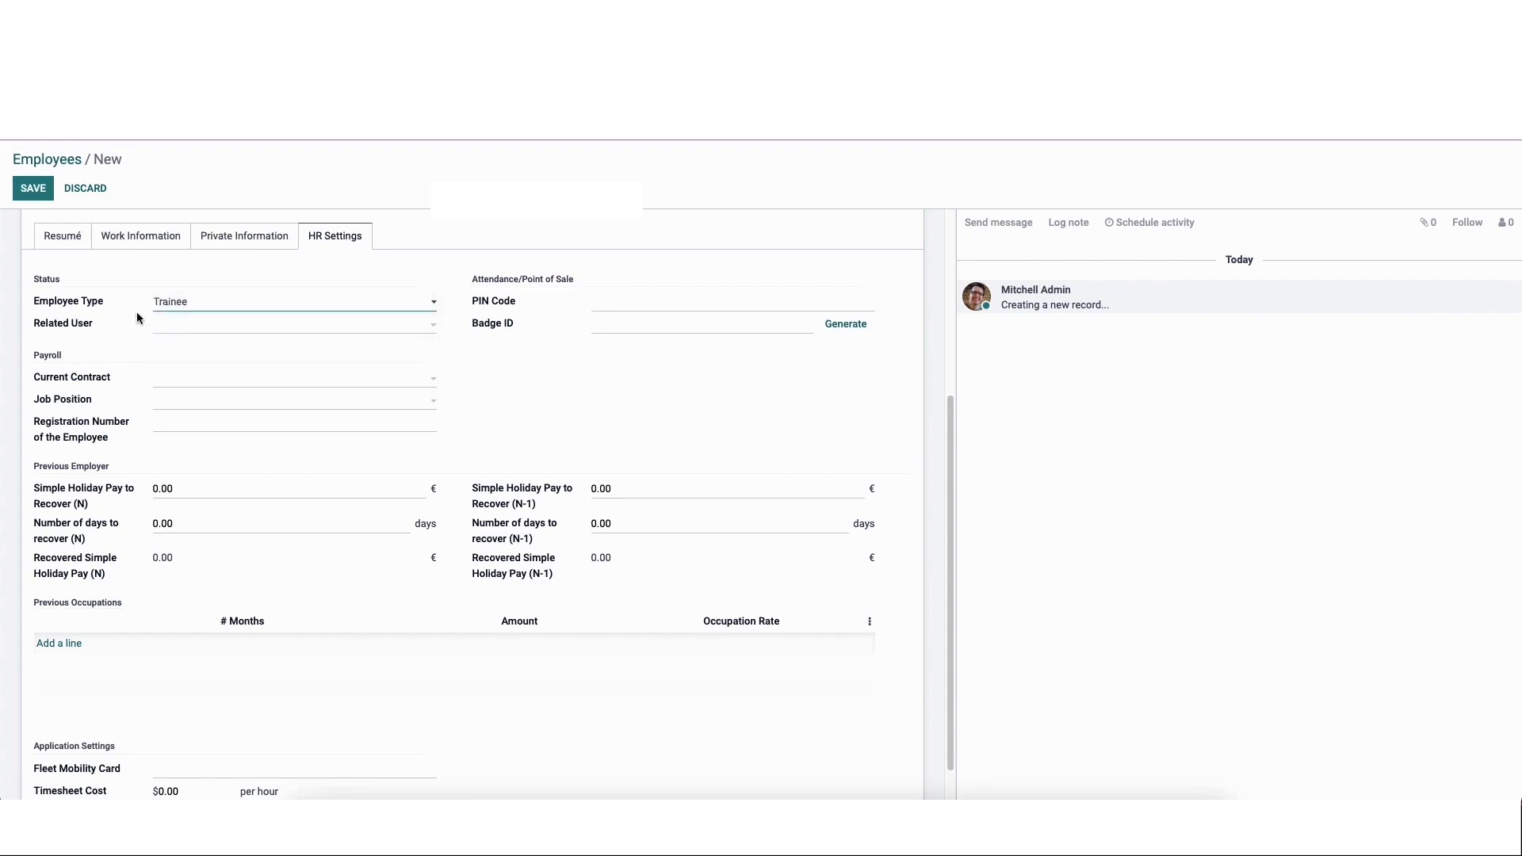
Step: Examine the related user choices, the current contract field and the previous occupations list in the HR settings
{"action": "left_click", "coordinate": [218, 333]}
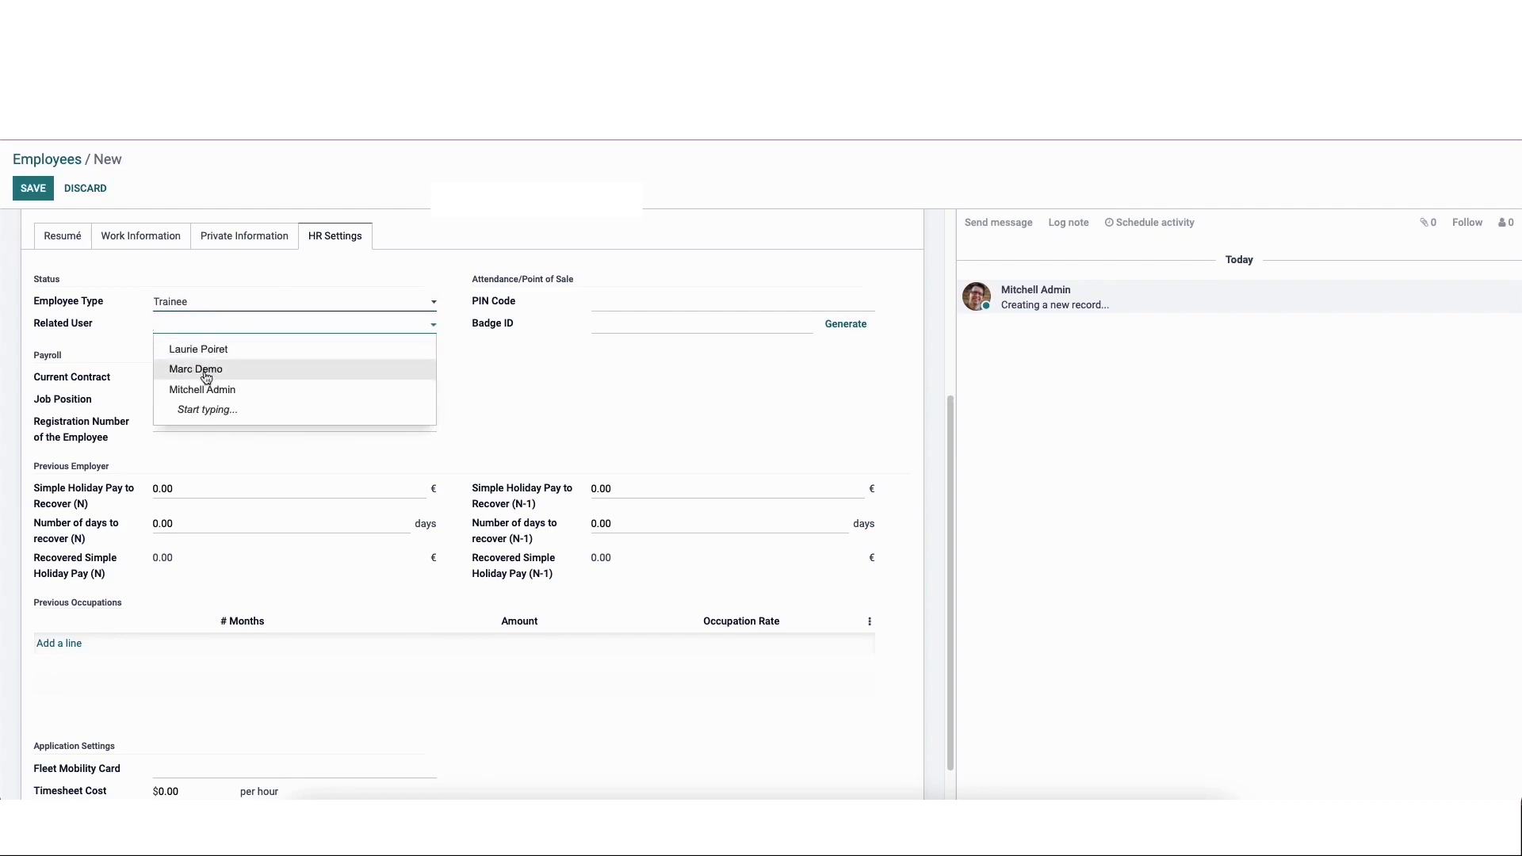
{"action": "left_click", "coordinate": [233, 313]}
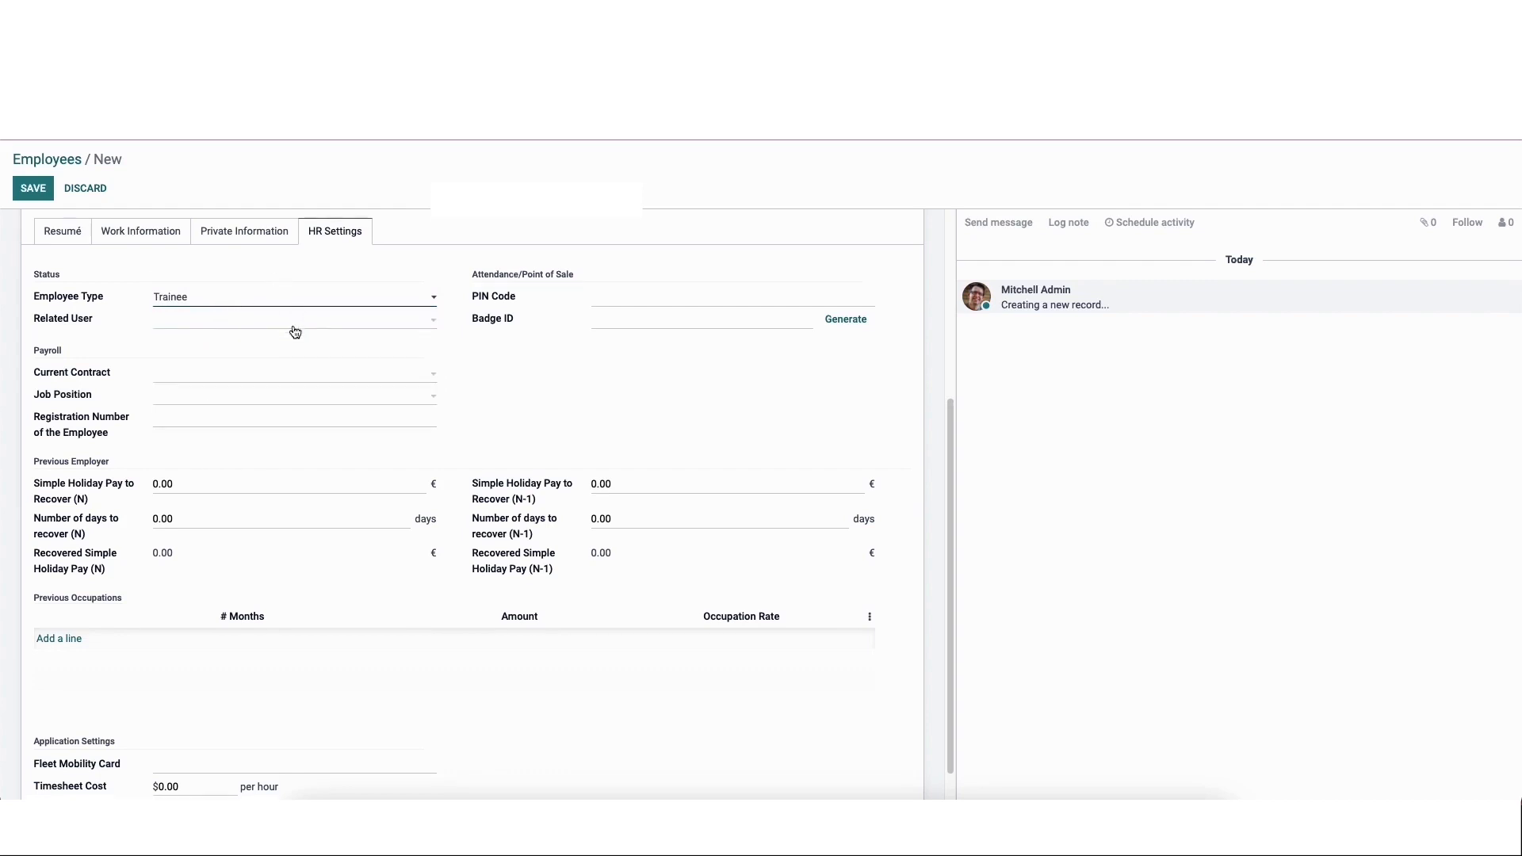
{"action": "scroll", "coordinate": [295, 330], "scroll_direction": "down", "scroll_amount": 1}
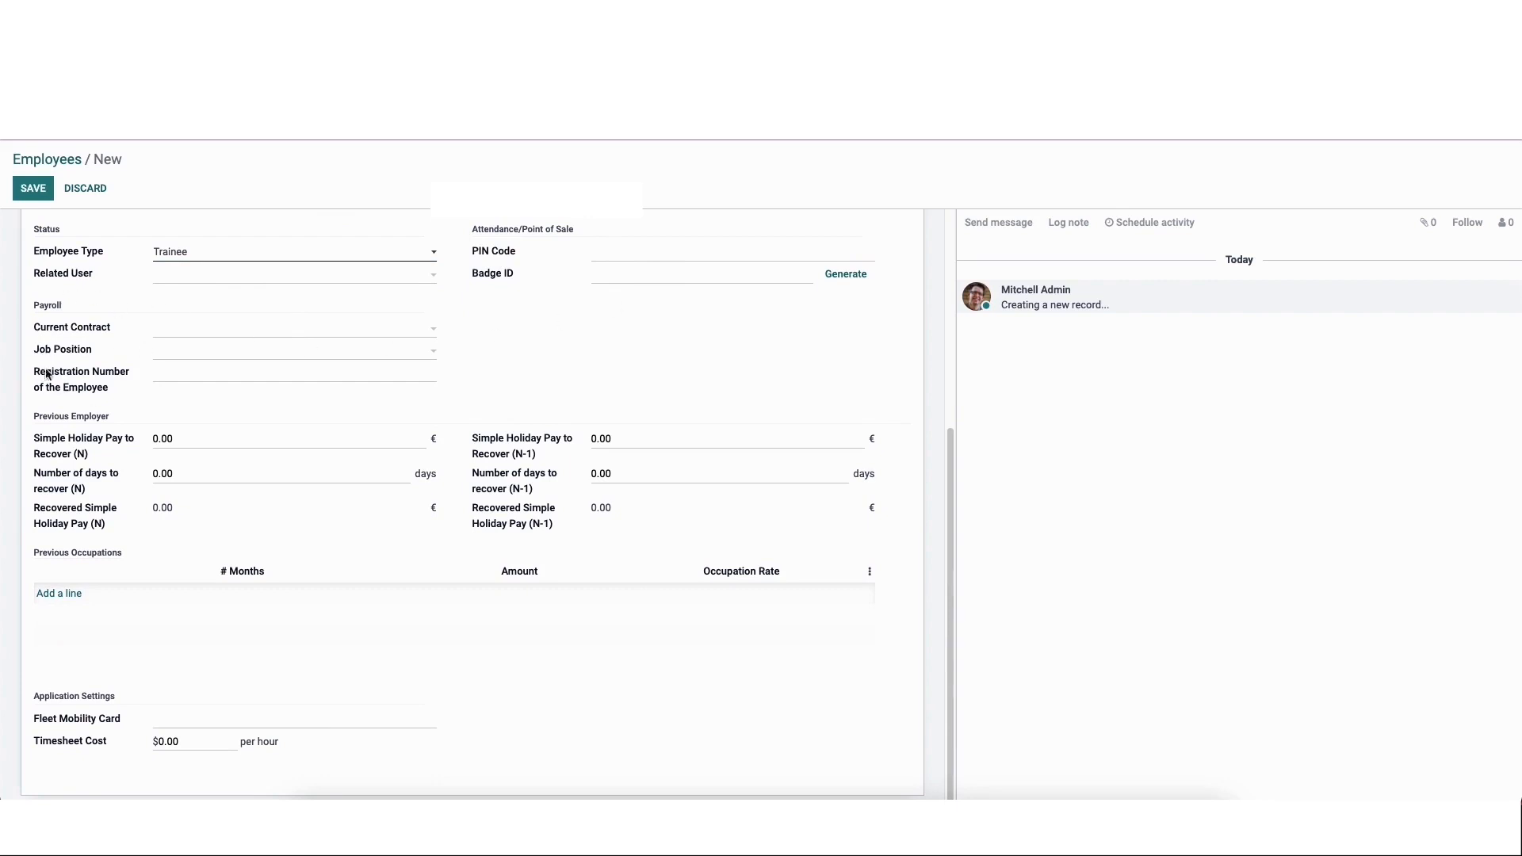
{"action": "left_click", "coordinate": [284, 329]}
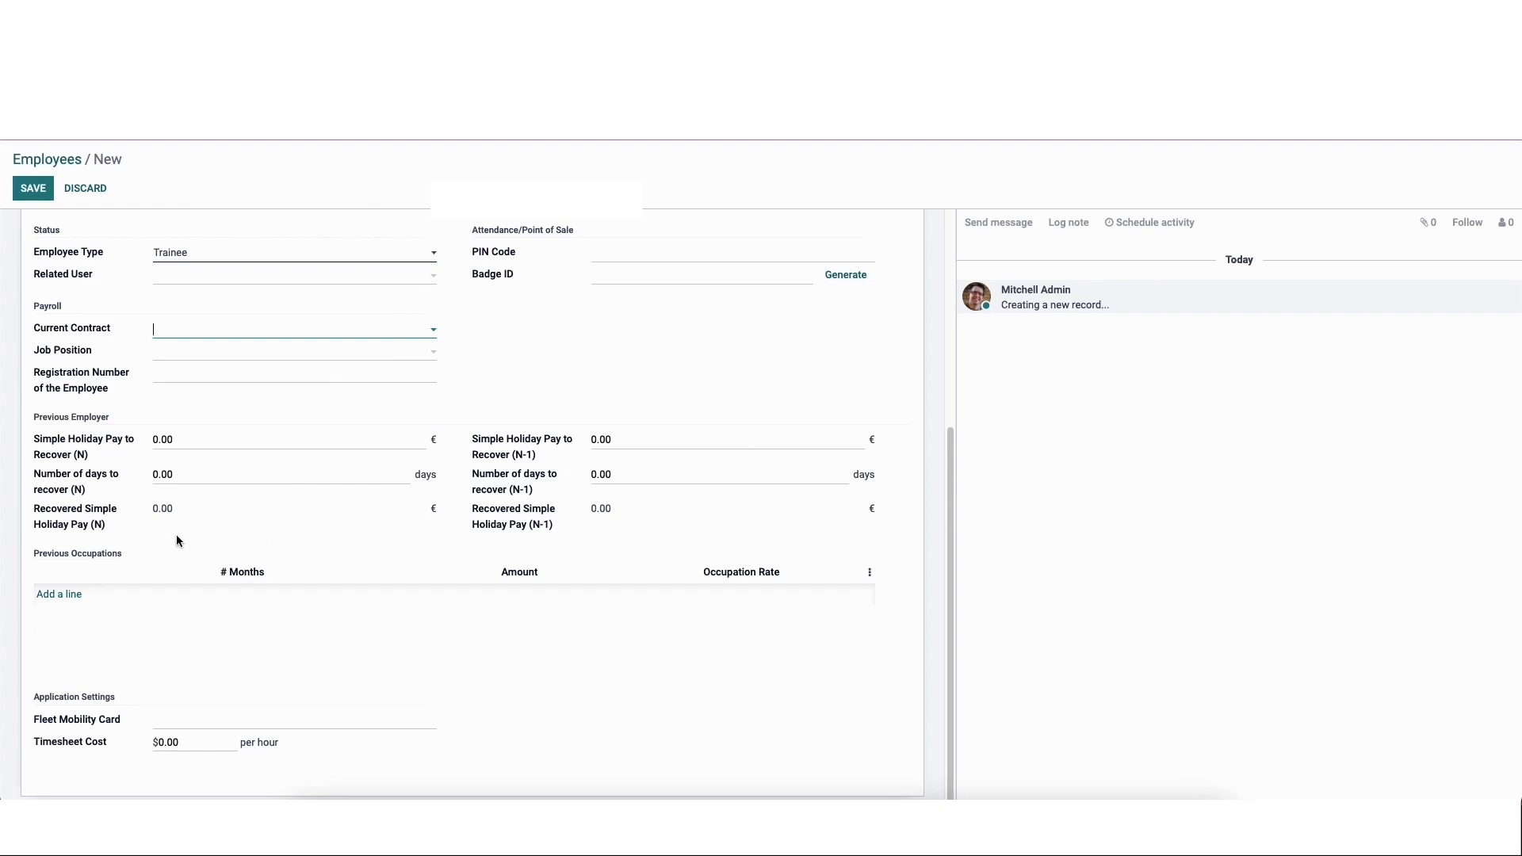
{"action": "left_click", "coordinate": [53, 596]}
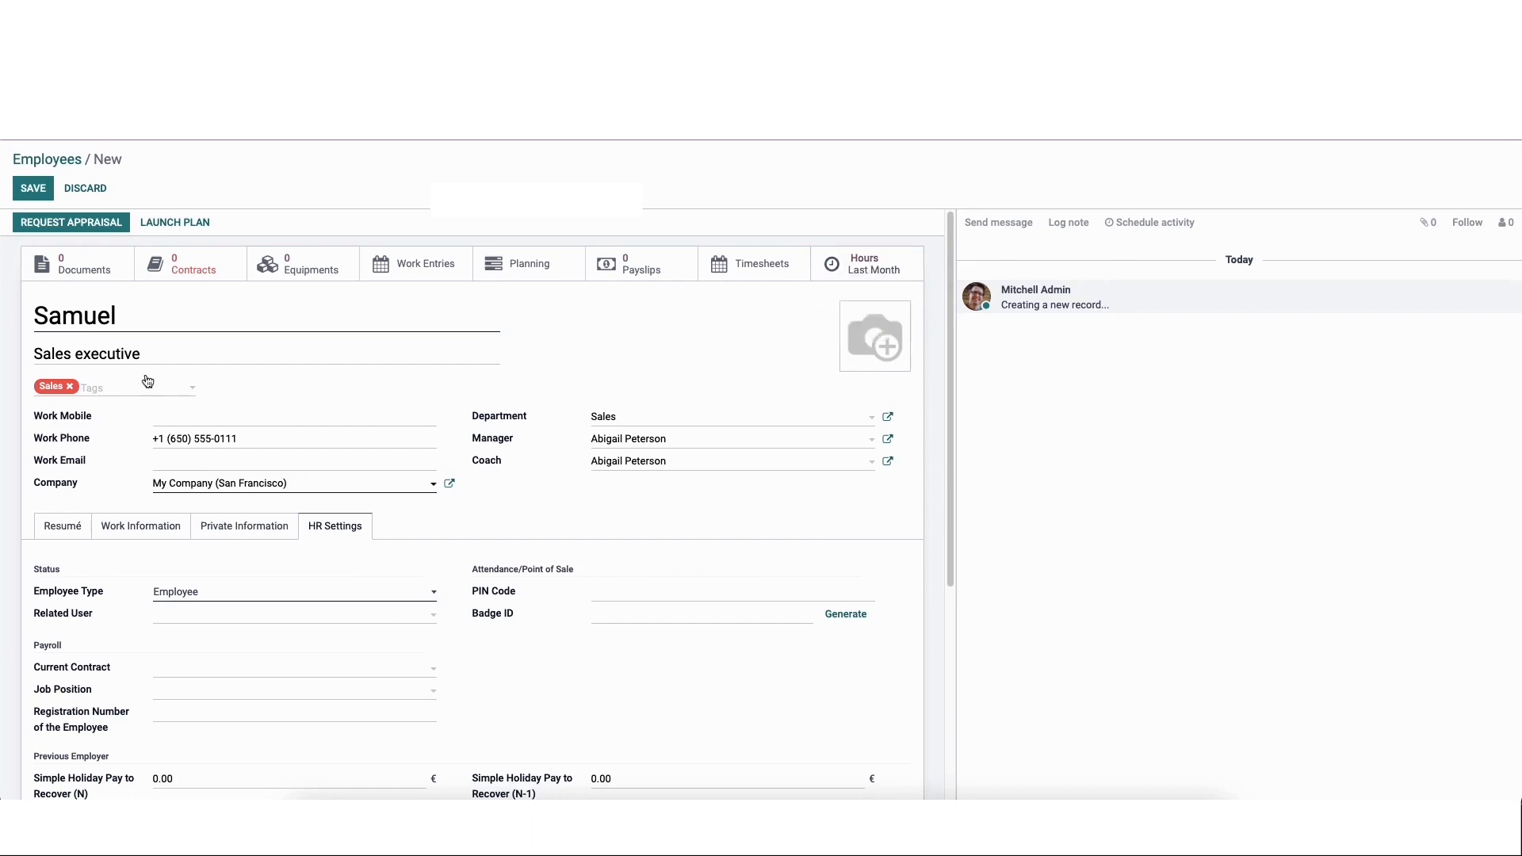
Step: Save the new employee record and return to the overview of all employees
{"action": "left_click", "coordinate": [34, 191]}
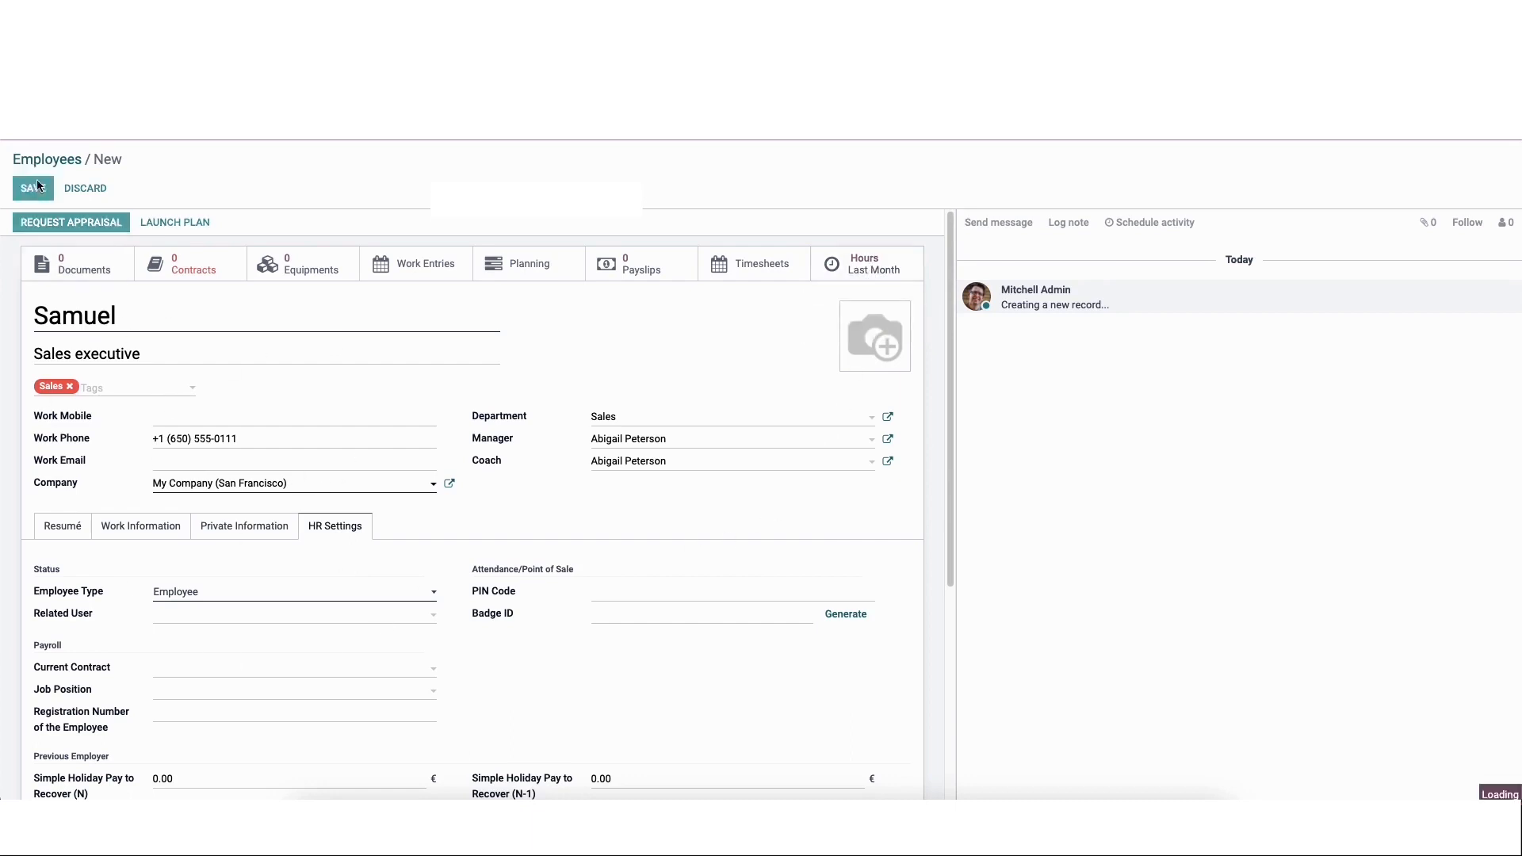
{"action": "left_click", "coordinate": [53, 161]}
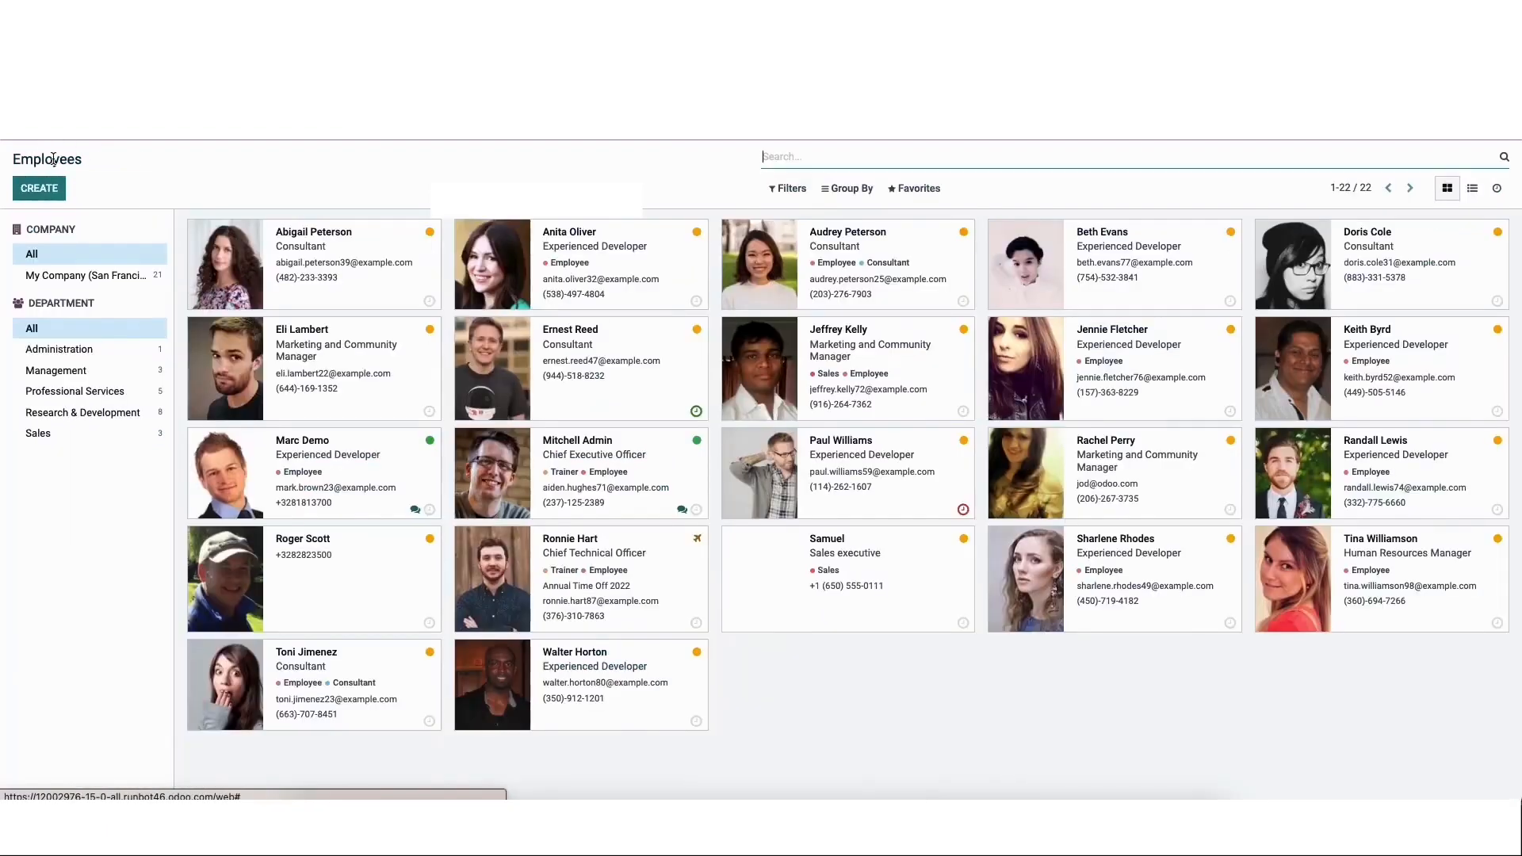